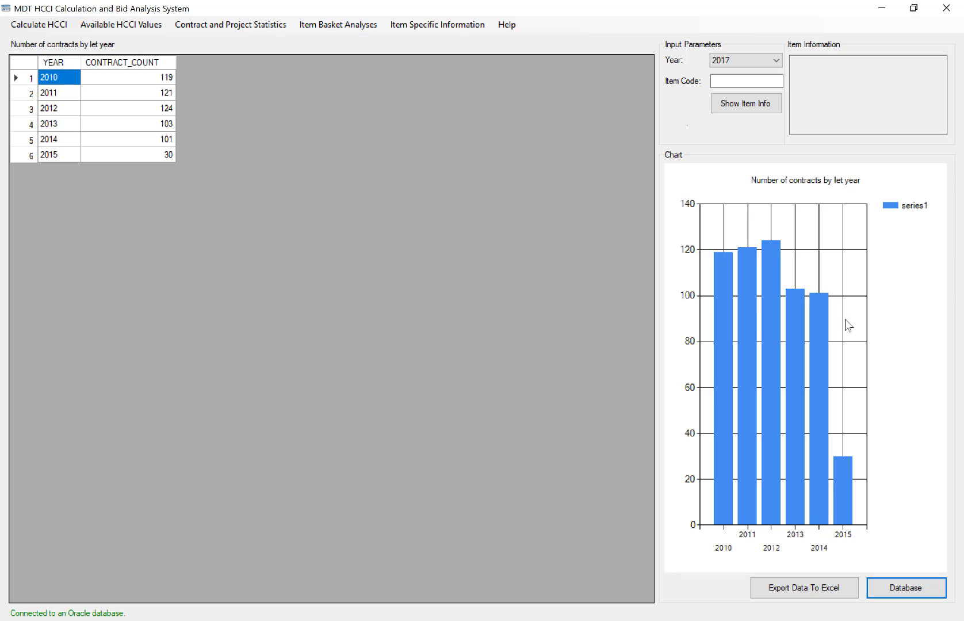
Display the number of projects by year from the contract and project statistics.
click(329, 27)
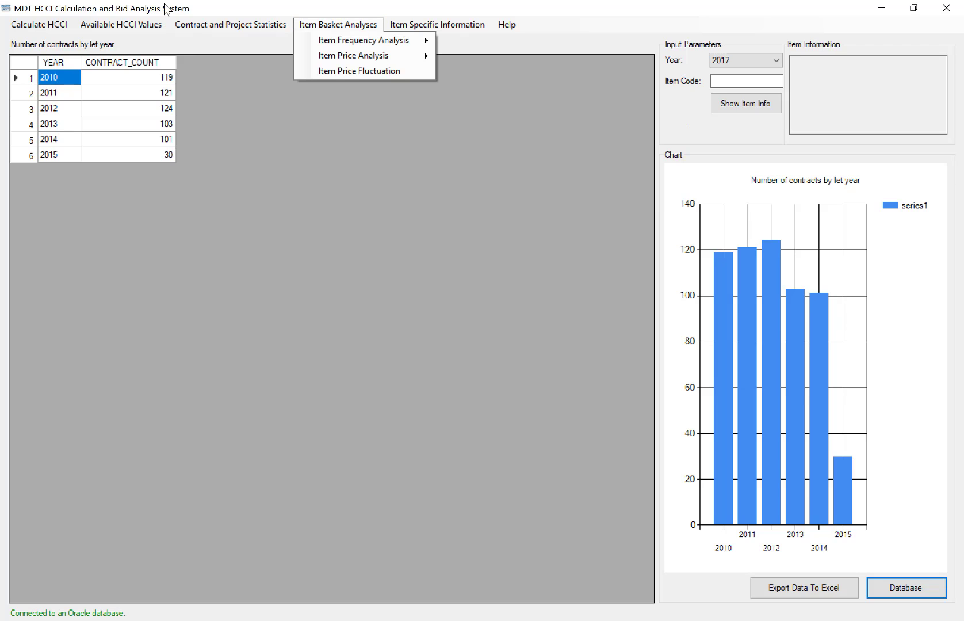
mouse_move(286, 23)
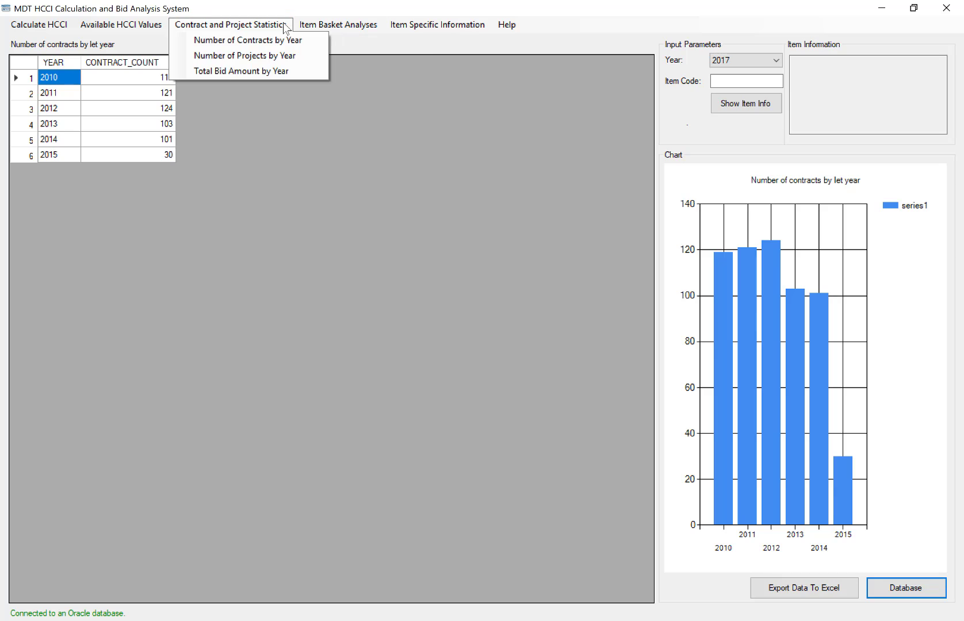
click(305, 58)
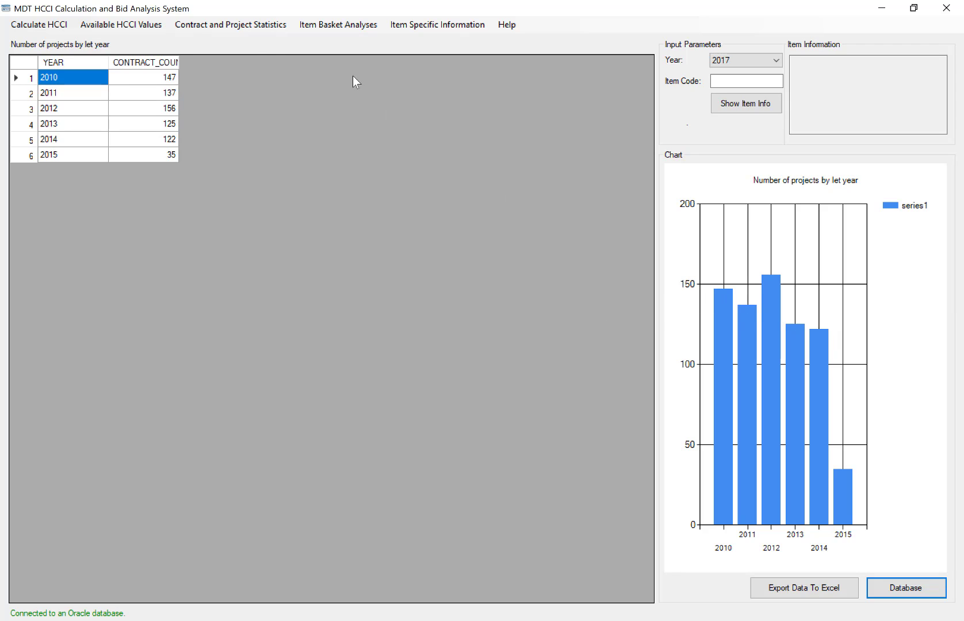
Display the total bid amount by year and widen the TOTAL_BID_AMOUNT column to fit its full heading.
click(227, 26)
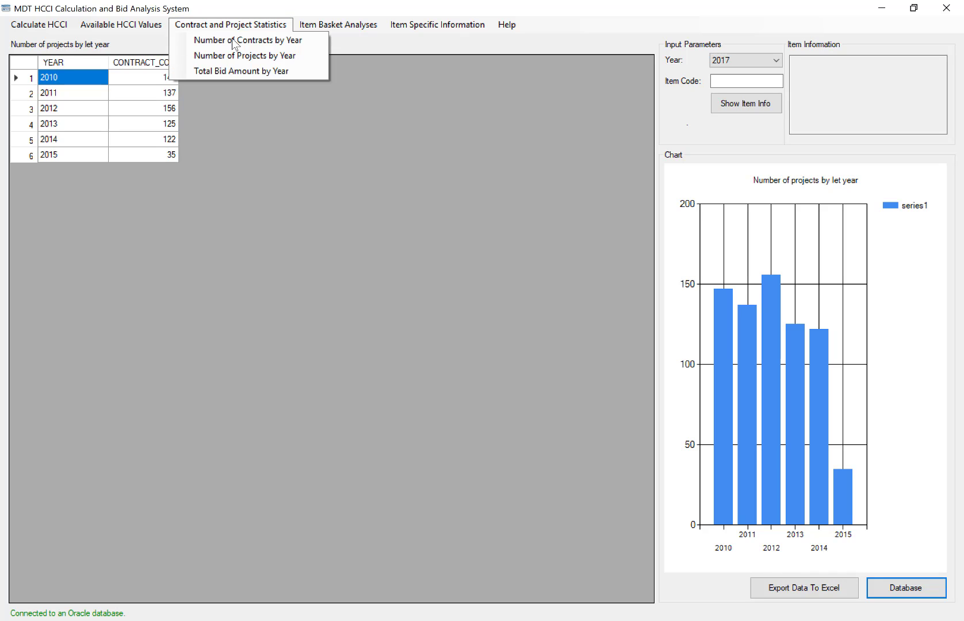
click(305, 78)
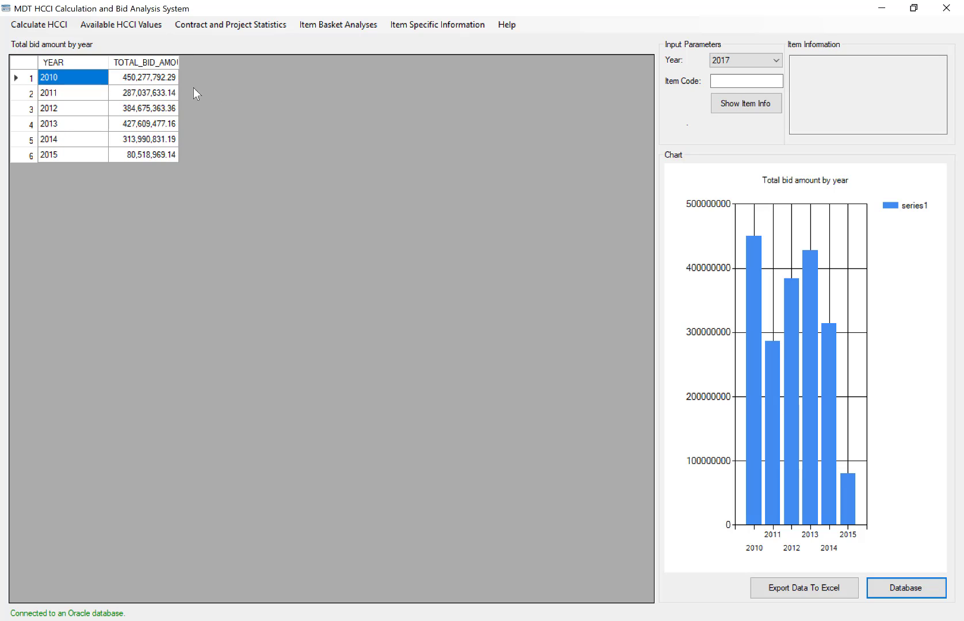
click(178, 62)
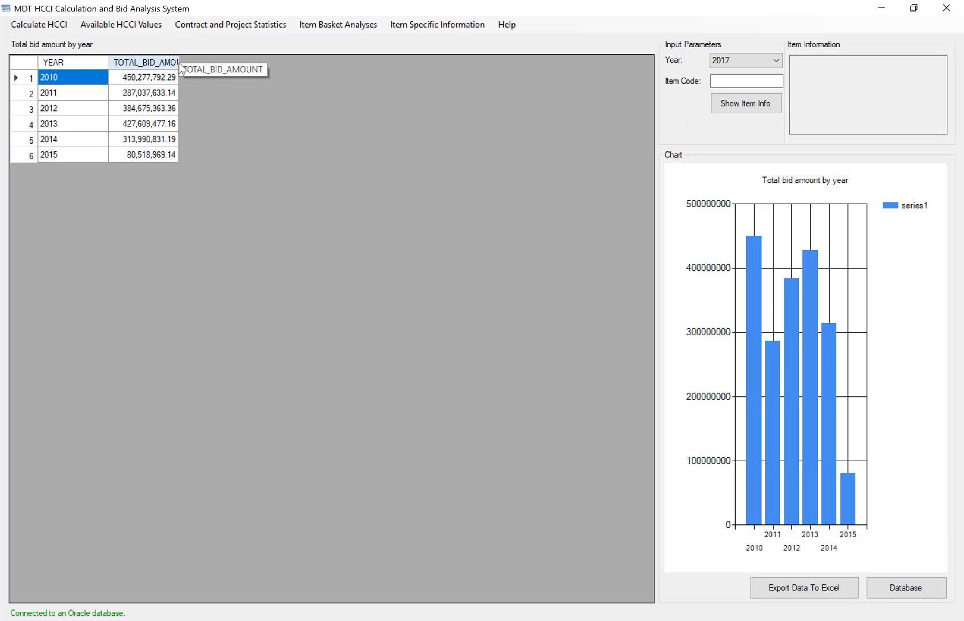
drag(178, 62, 231, 61)
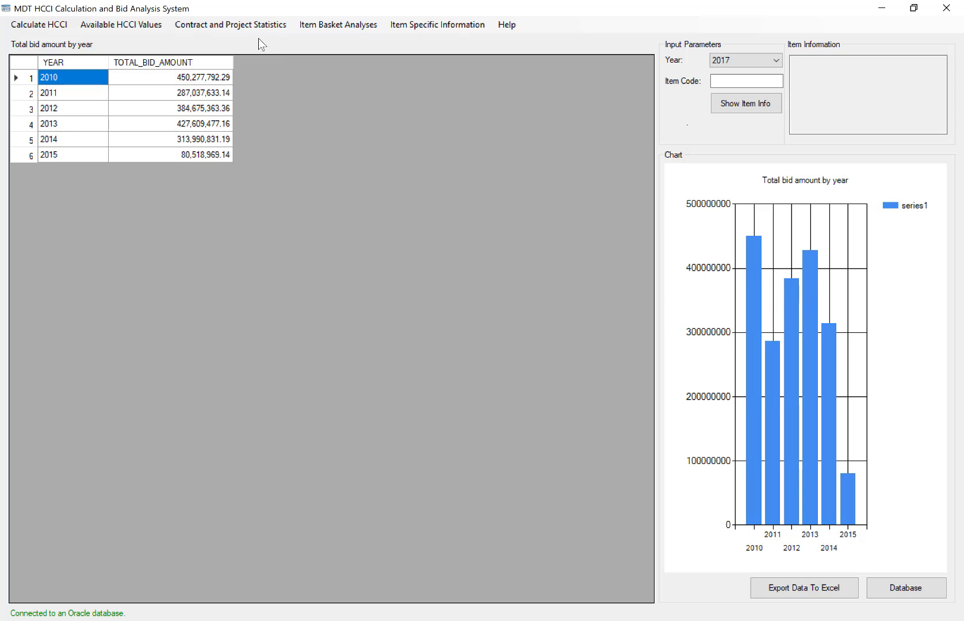
Run the overall item frequency analysis and widen the DESCR and ITEM_FREQUENCY columns to show their full text.
click(239, 26)
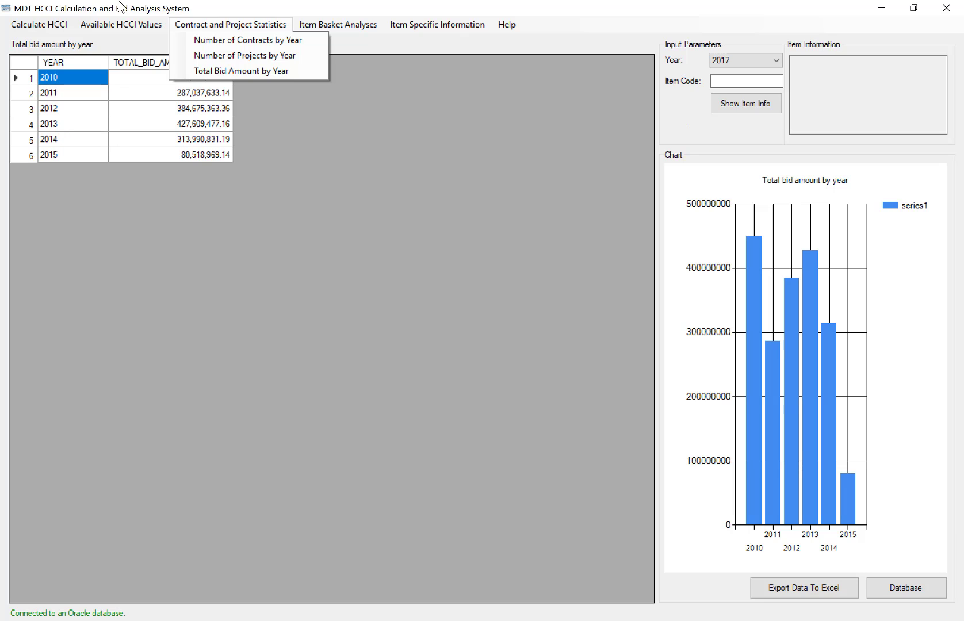
click(339, 24)
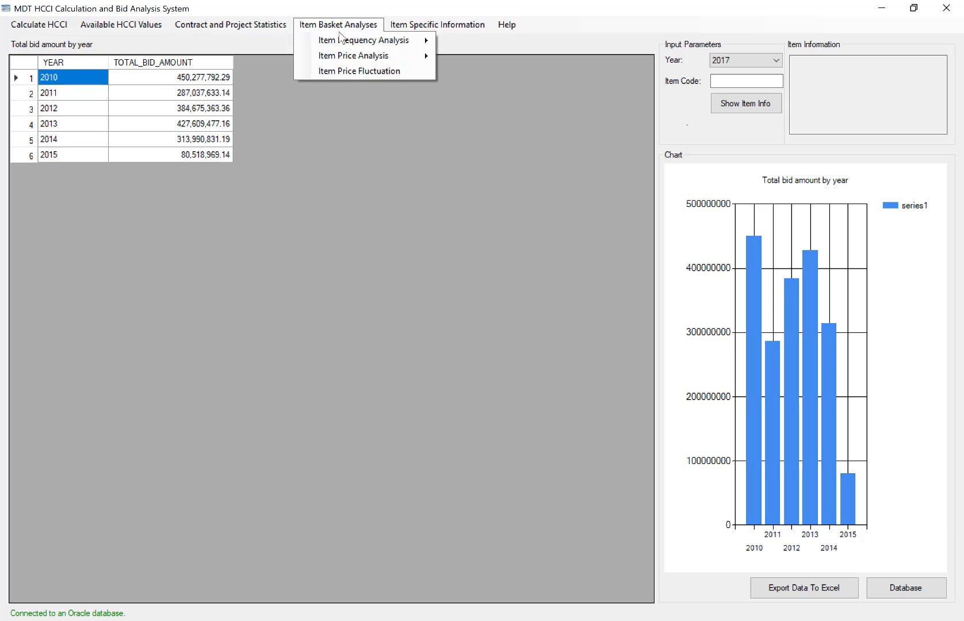
mouse_move(412, 49)
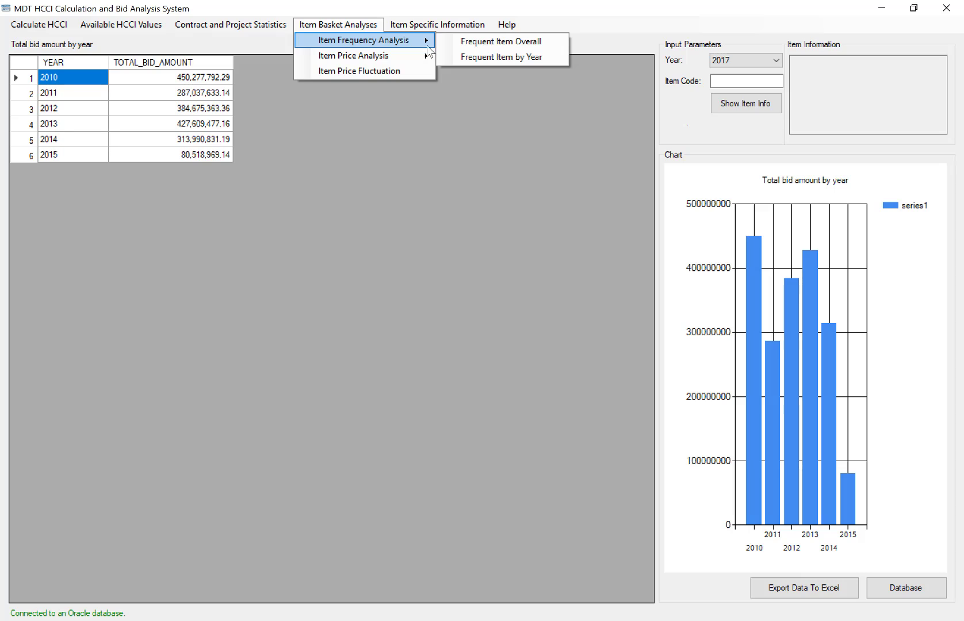
click(495, 43)
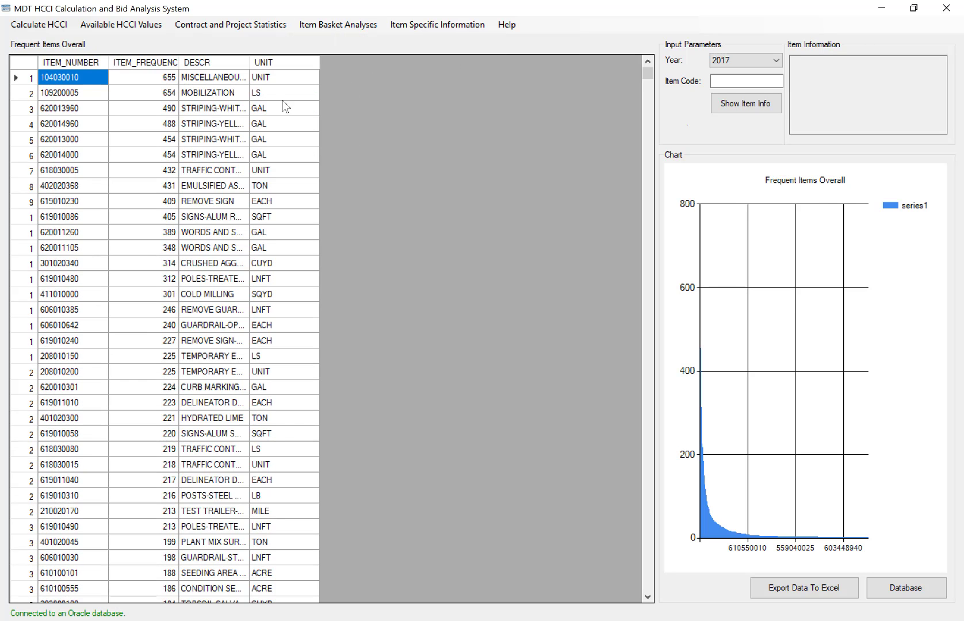
drag(248, 62, 383, 80)
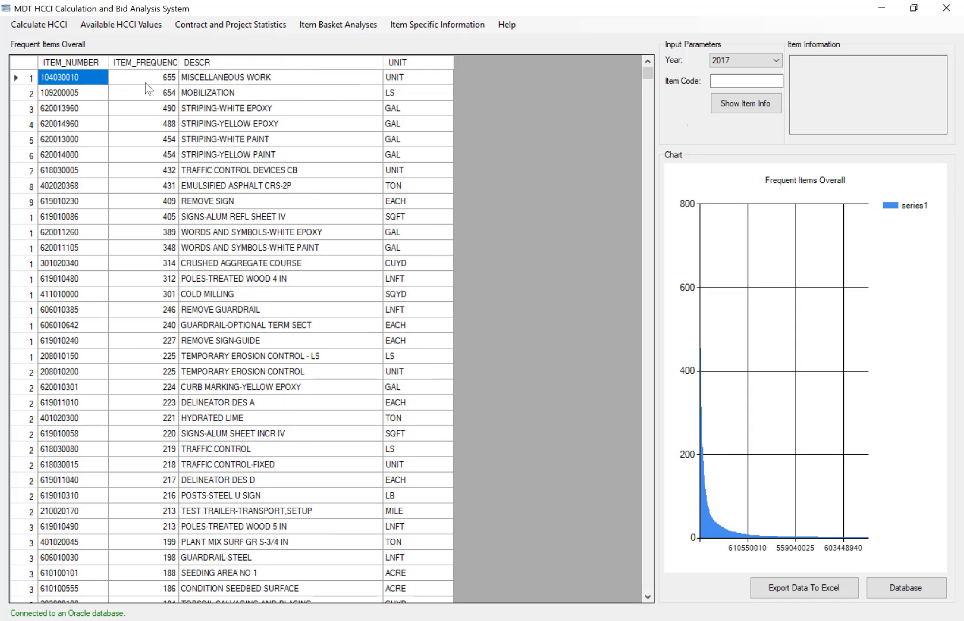
drag(179, 62, 243, 65)
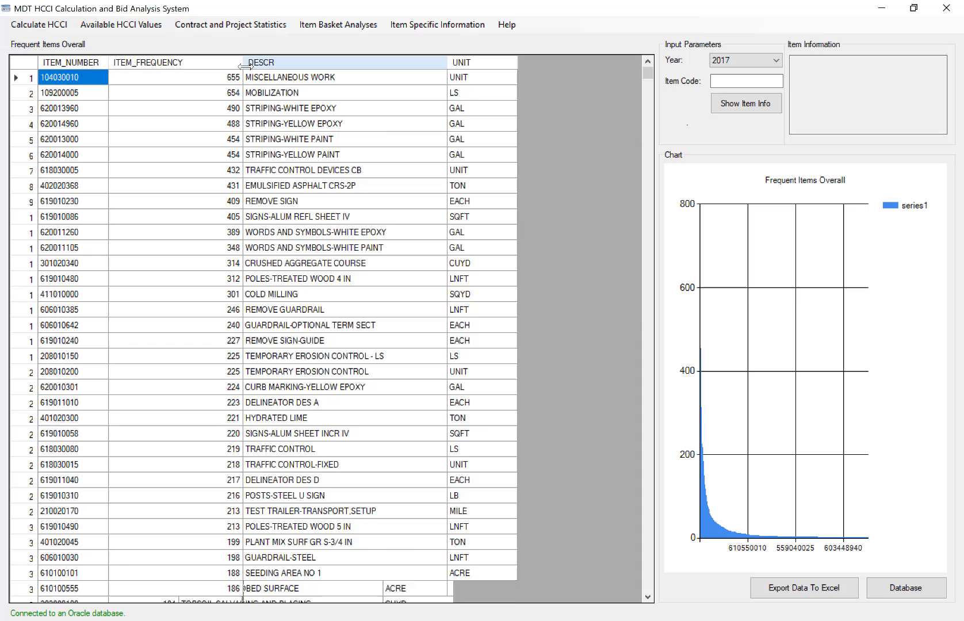
Look through the overall frequent items list from the most to the least frequent items and return to its start.
click(194, 77)
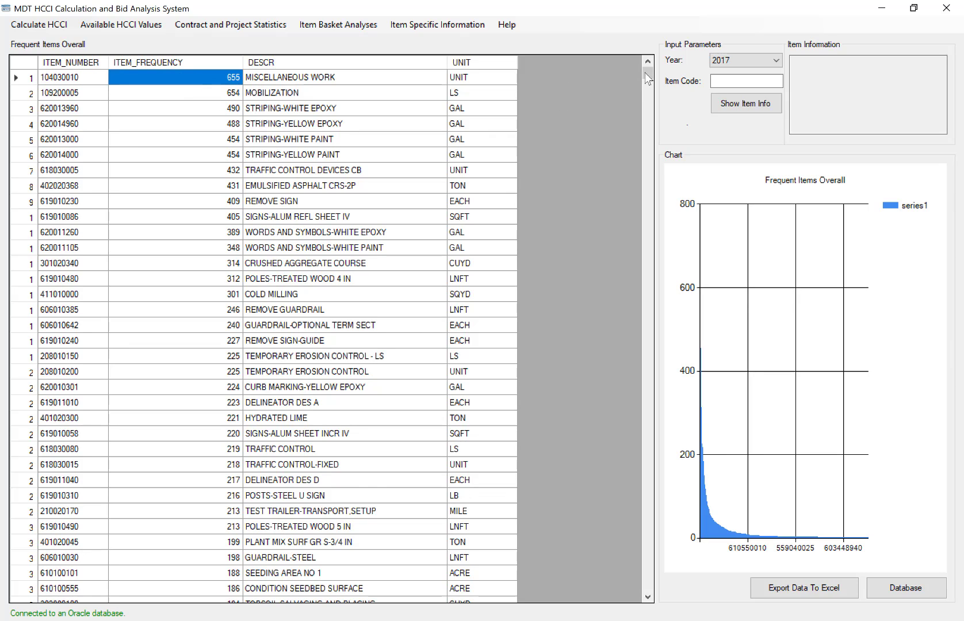
drag(647, 79, 654, 613)
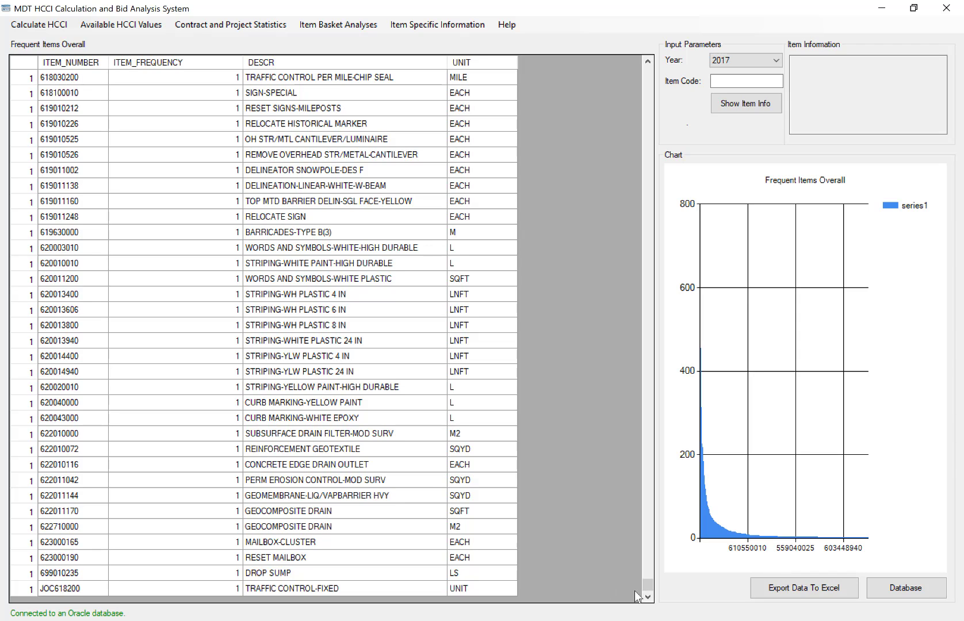
drag(645, 584, 612, 49)
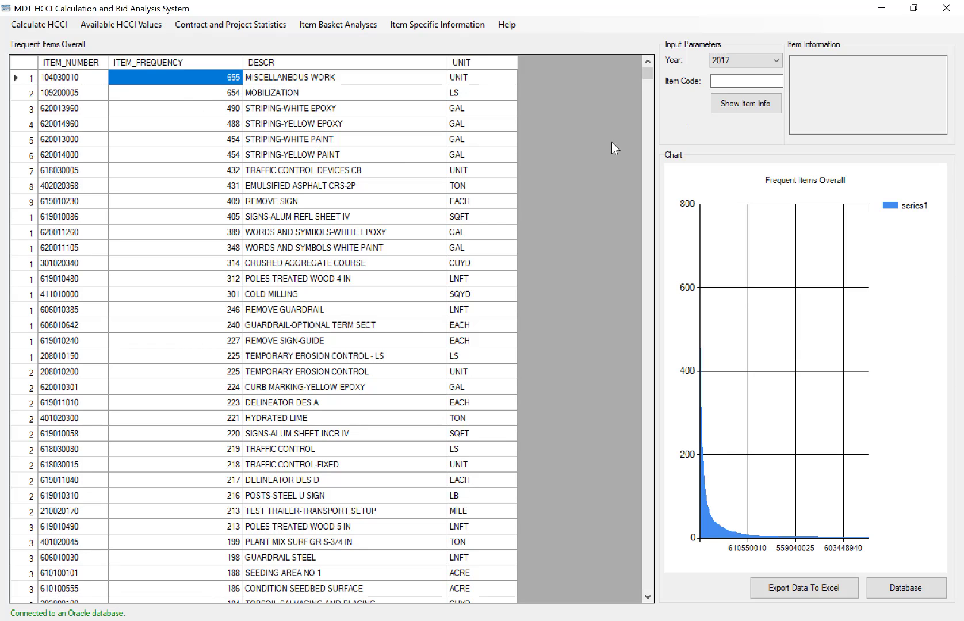
Highlight in turn the miscellaneous work and mobilization rows, the four striping rows, the traffic control devices unit and the CRS-2P emulsified asphalt row.
click(751, 58)
drag(473, 79, 53, 93)
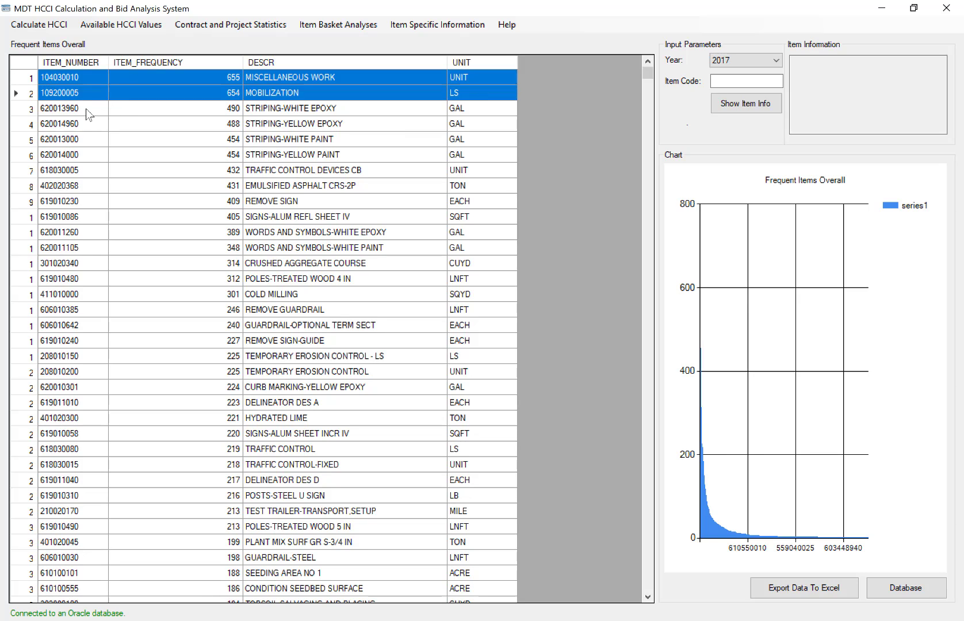
drag(86, 110, 492, 159)
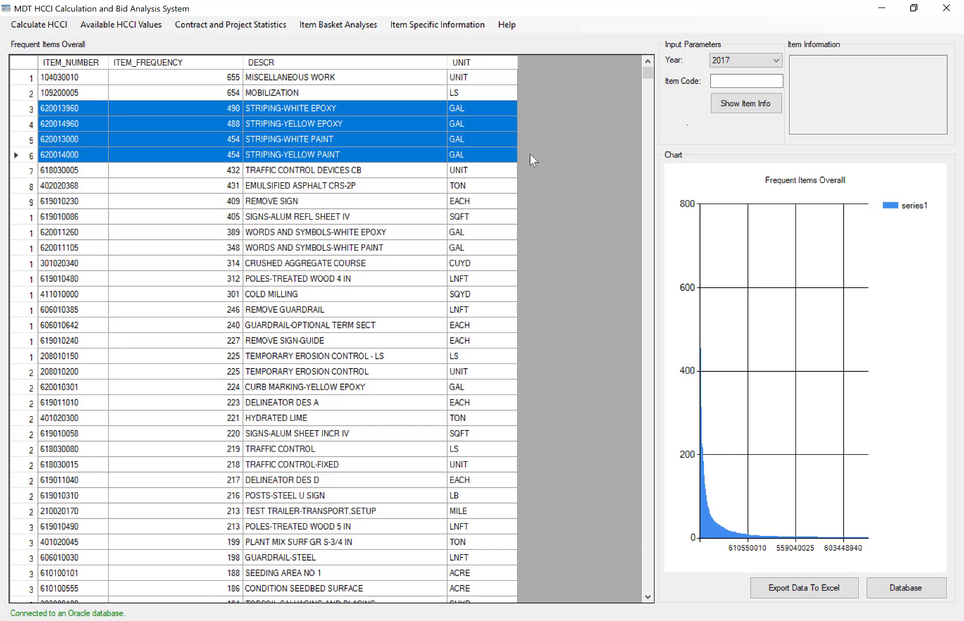
click(493, 176)
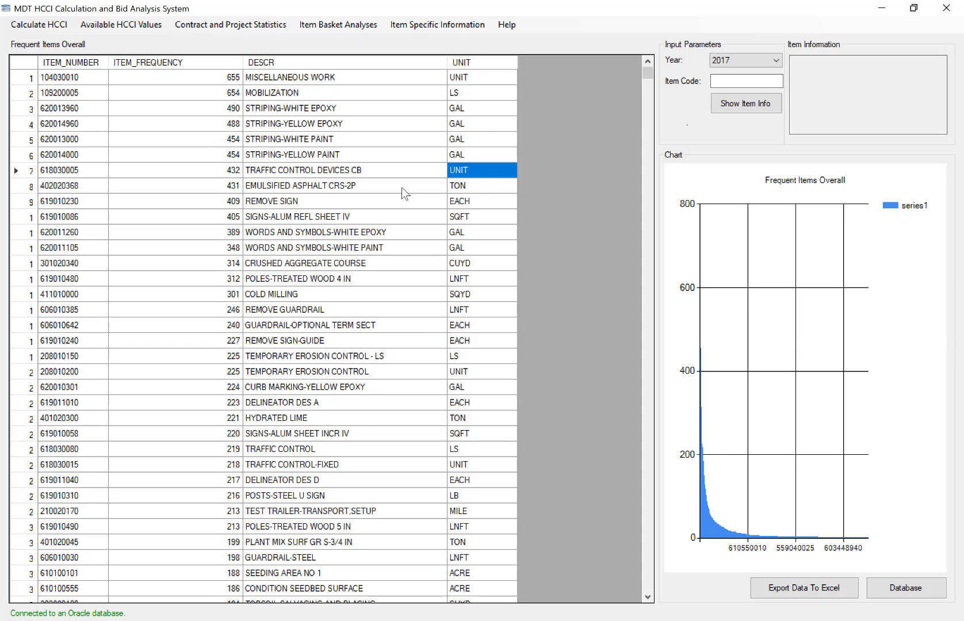
drag(496, 188, 79, 185)
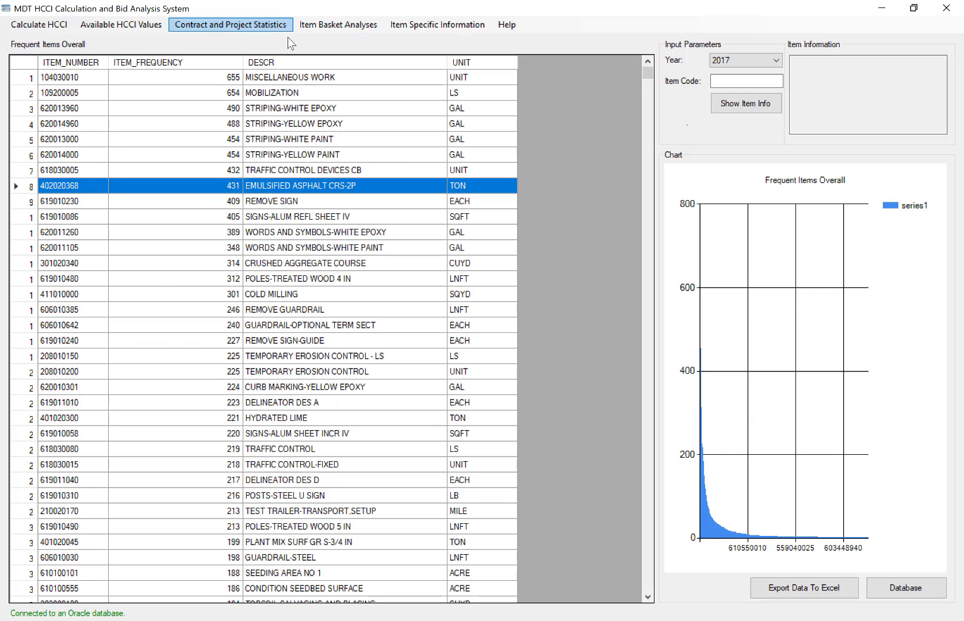
click(345, 25)
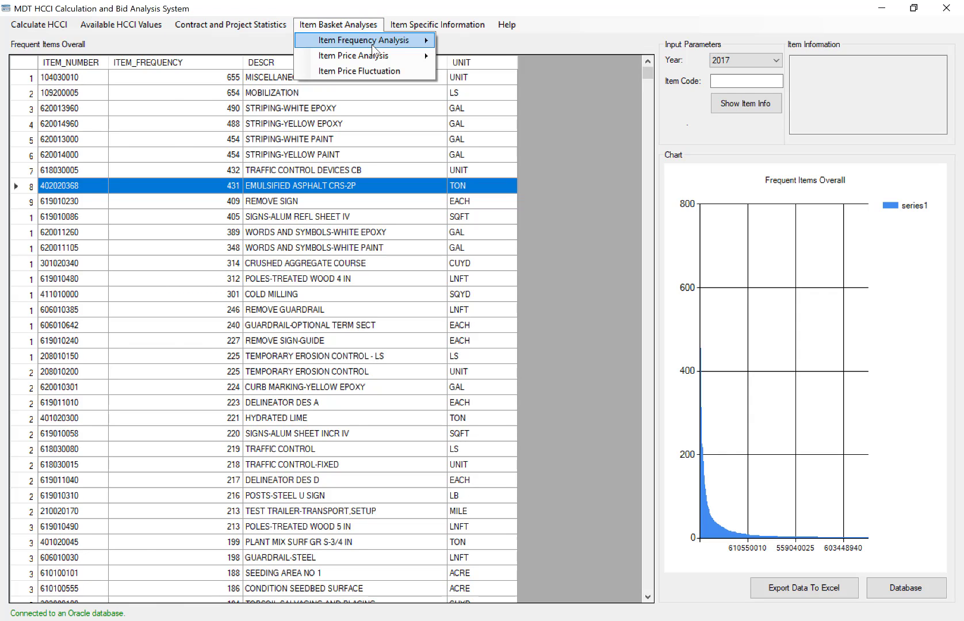
mouse_move(371, 44)
click(452, 45)
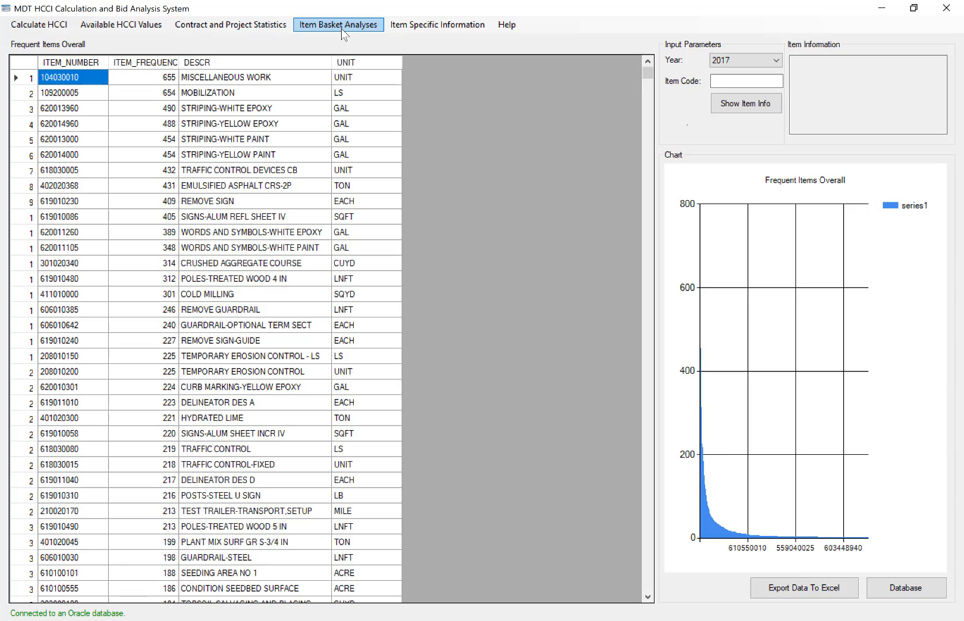
Run the frequent items by year analysis and widen the ITEM_DESCRIPTION column to show the full descriptions.
click(341, 25)
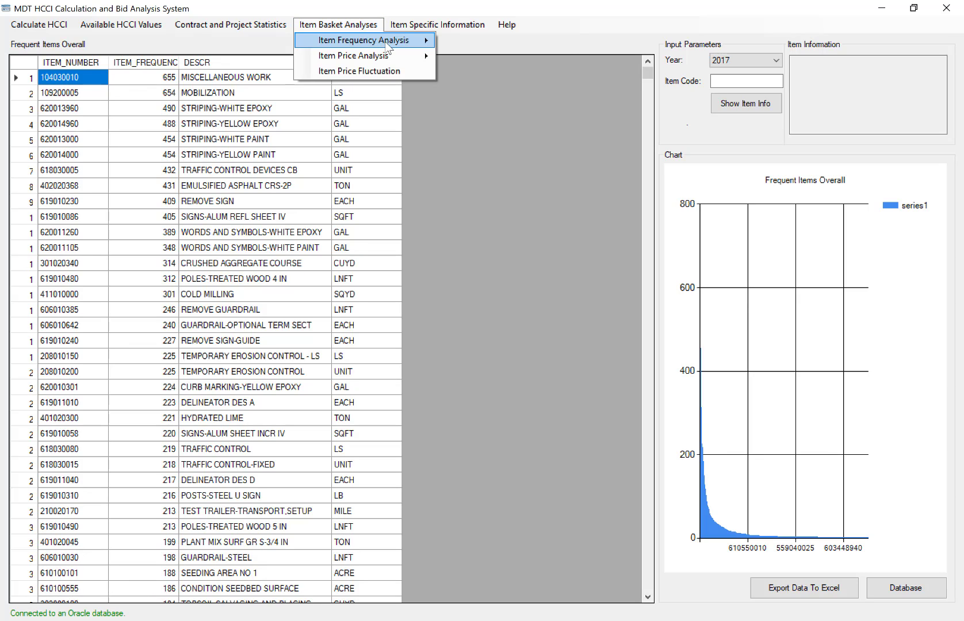
mouse_move(386, 43)
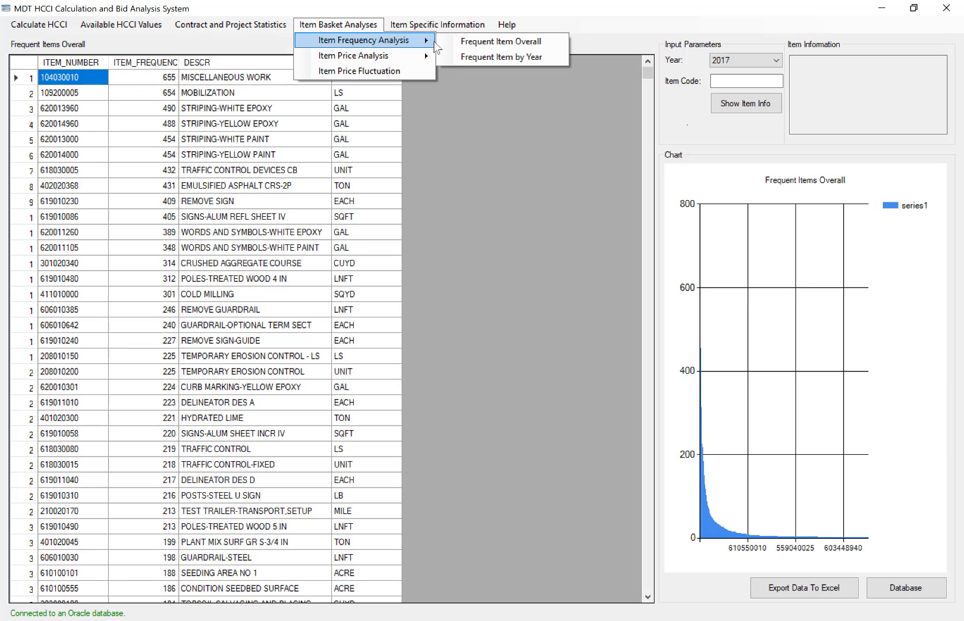
click(467, 58)
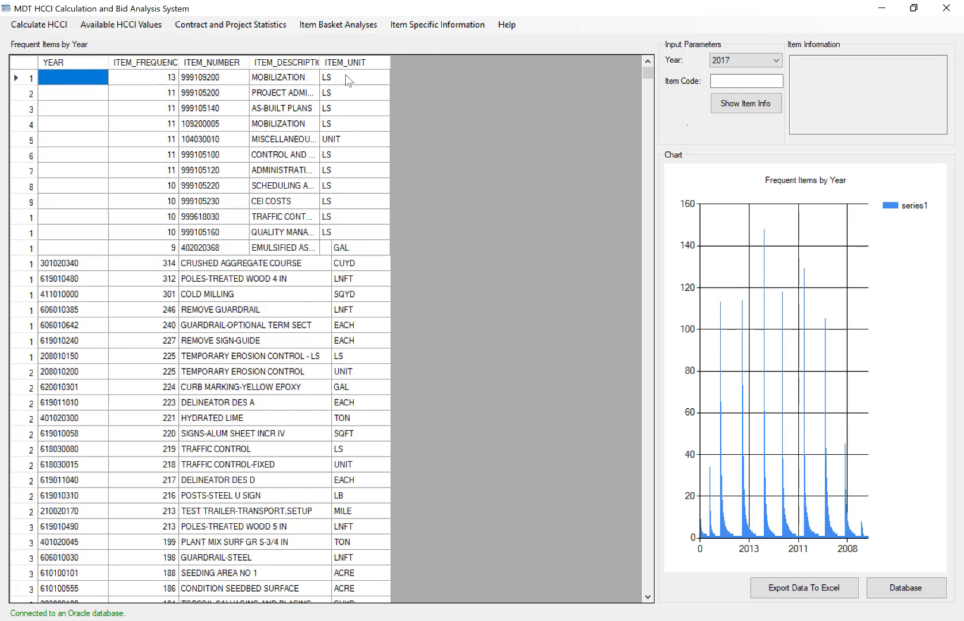
drag(319, 63, 431, 68)
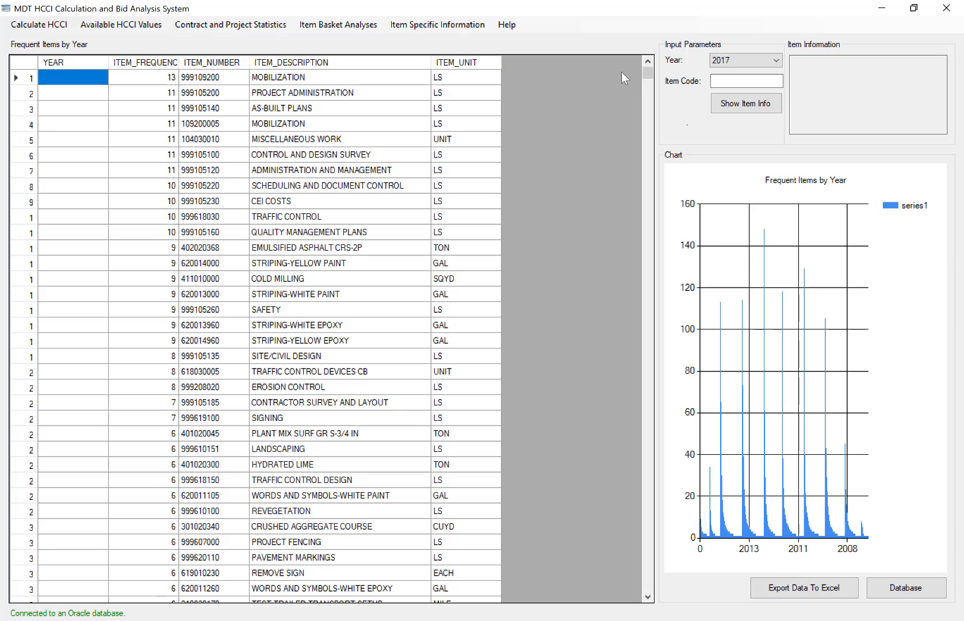
Find where the 2015 entries begin in the yearly list, mark the first one and examine the most frequent 2015 items.
scroll(641, 81, down, 3)
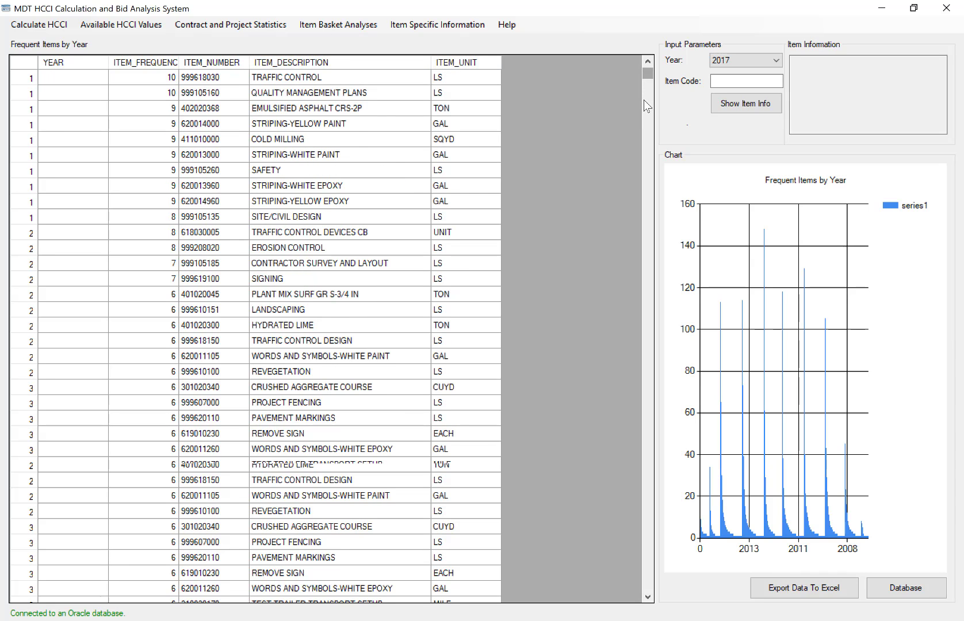
scroll(644, 80, down, 10)
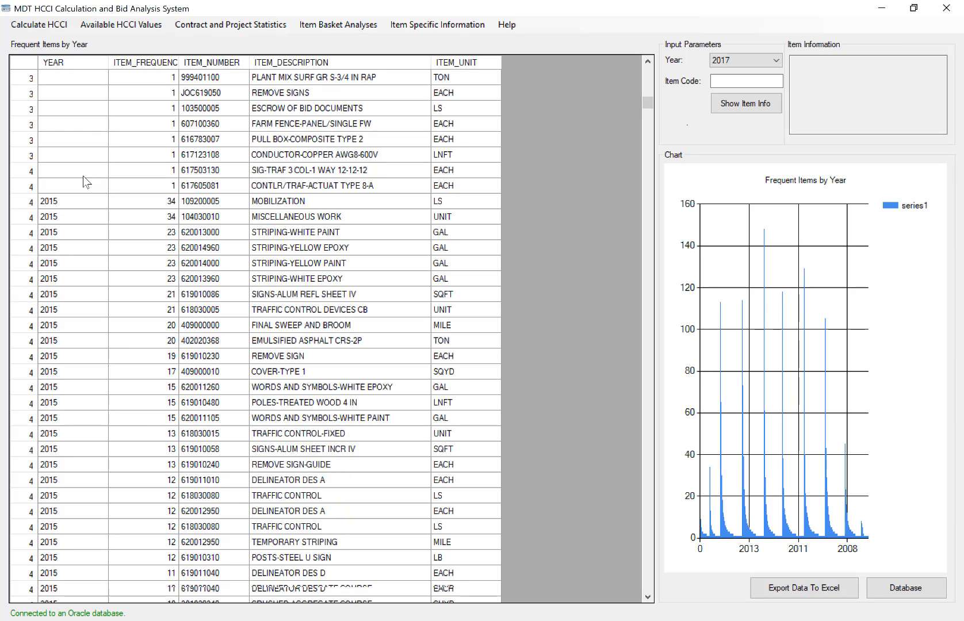
click(69, 209)
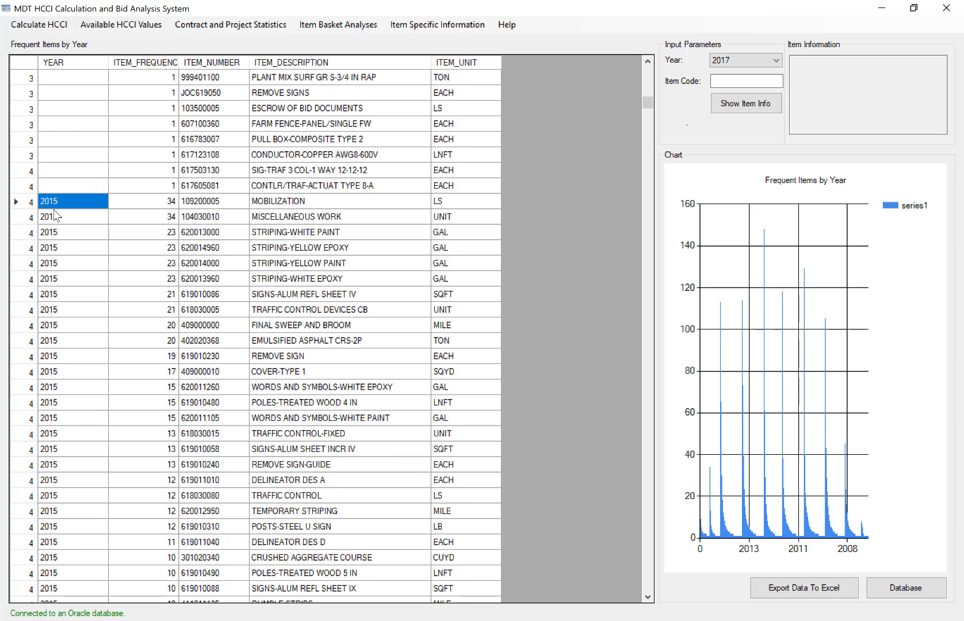
scroll(369, 183, down, 1)
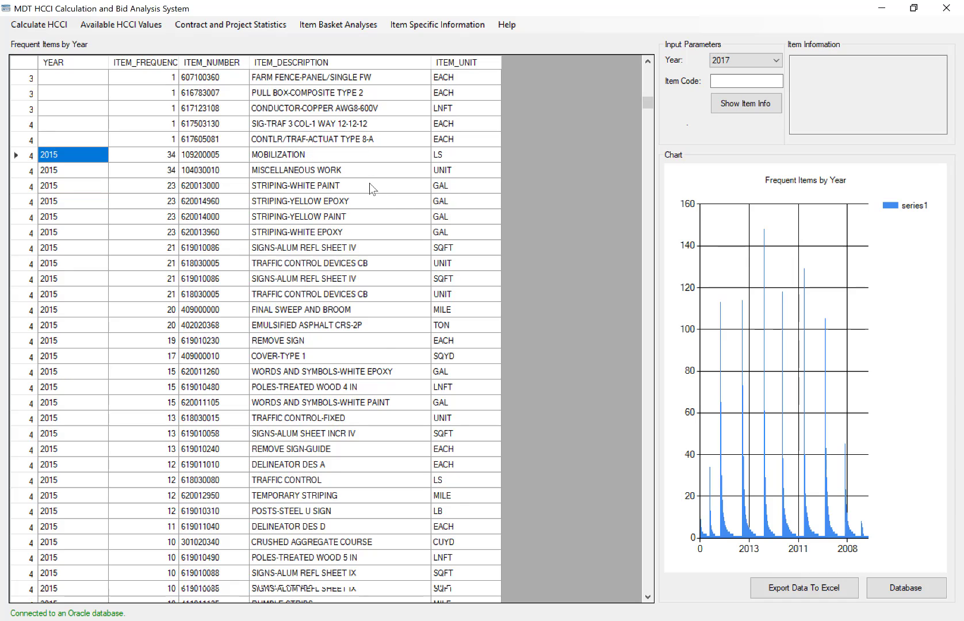
scroll(370, 183, down, 2)
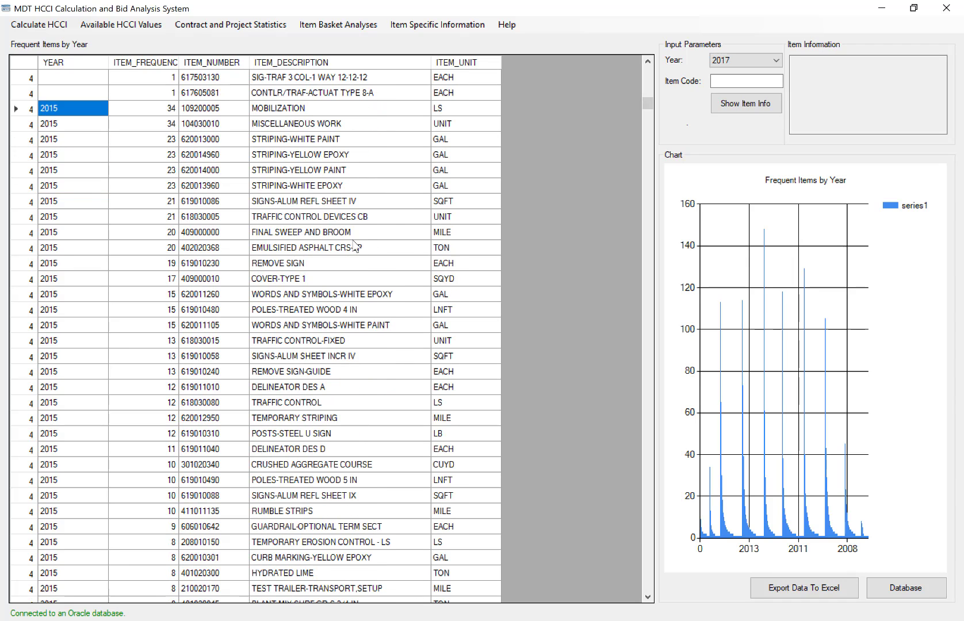
Find where the 2014 entries begin in the yearly list to examine that year's most frequent items.
scroll(368, 253, down, 15)
scroll(387, 260, down, 15)
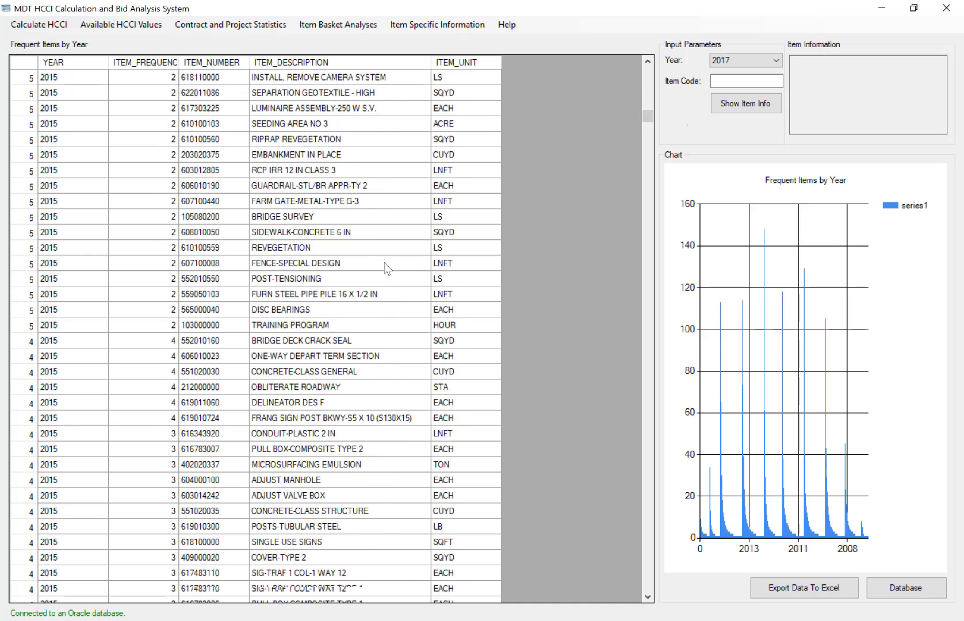
scroll(385, 287, down, 20)
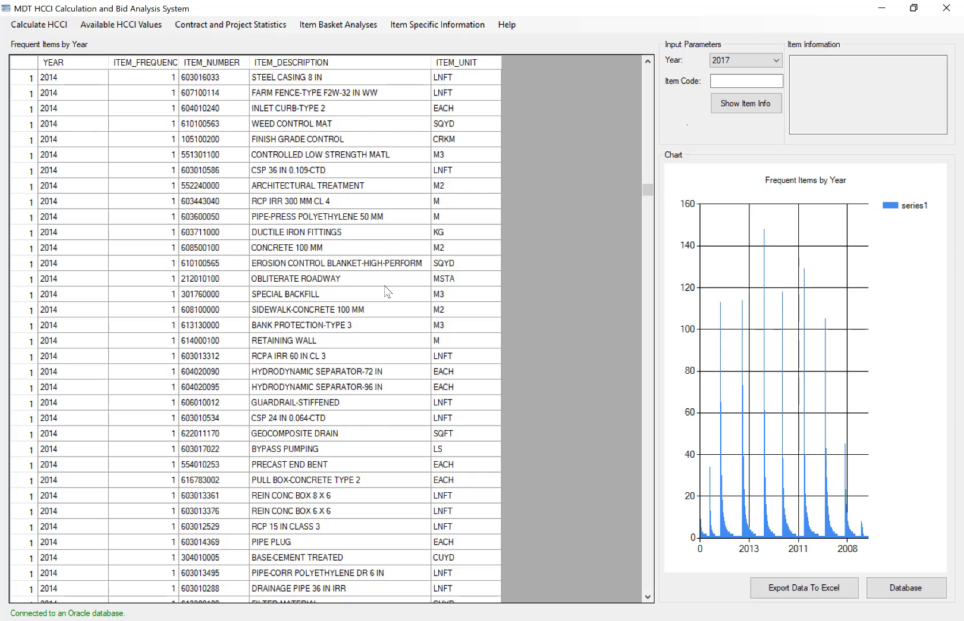
scroll(387, 292, up, 13)
scroll(387, 292, up, 10)
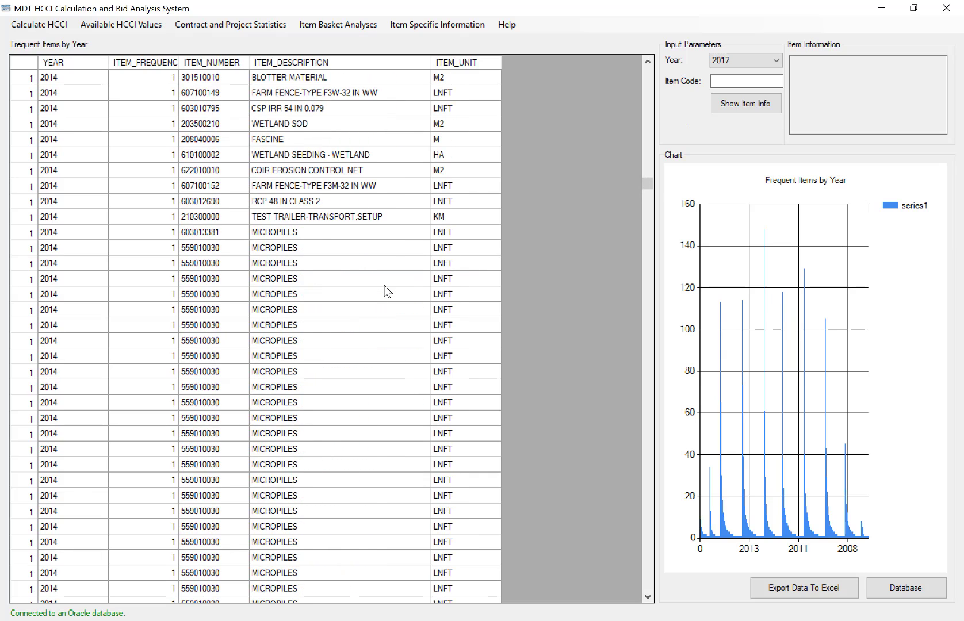
scroll(387, 293, up, 1)
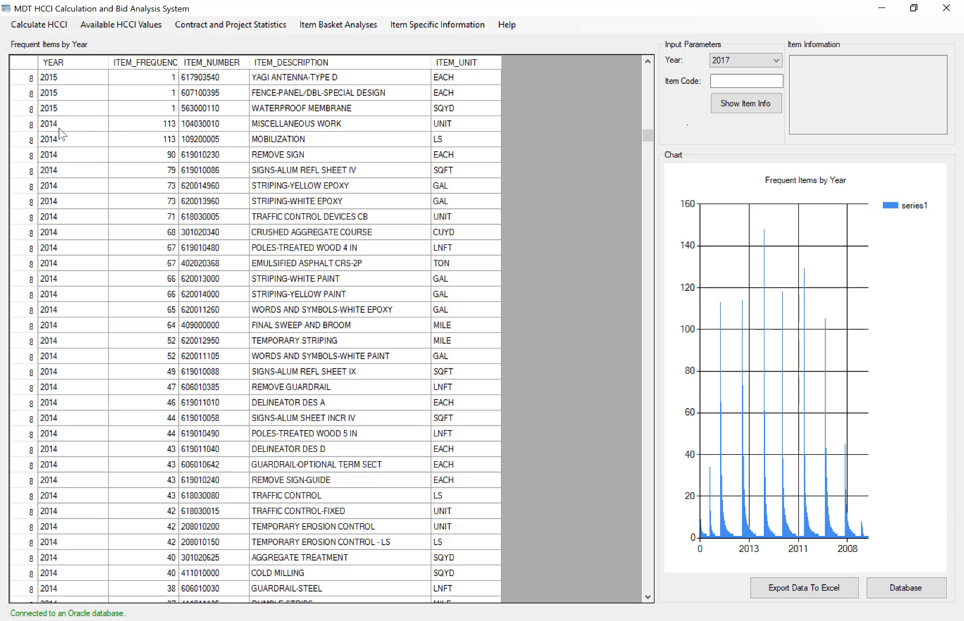
Highlight the 2014 miscellaneous work row and the 2014 CRS-2P emulsified asphalt row, ending on the asphalt item's unit.
drag(64, 130, 452, 127)
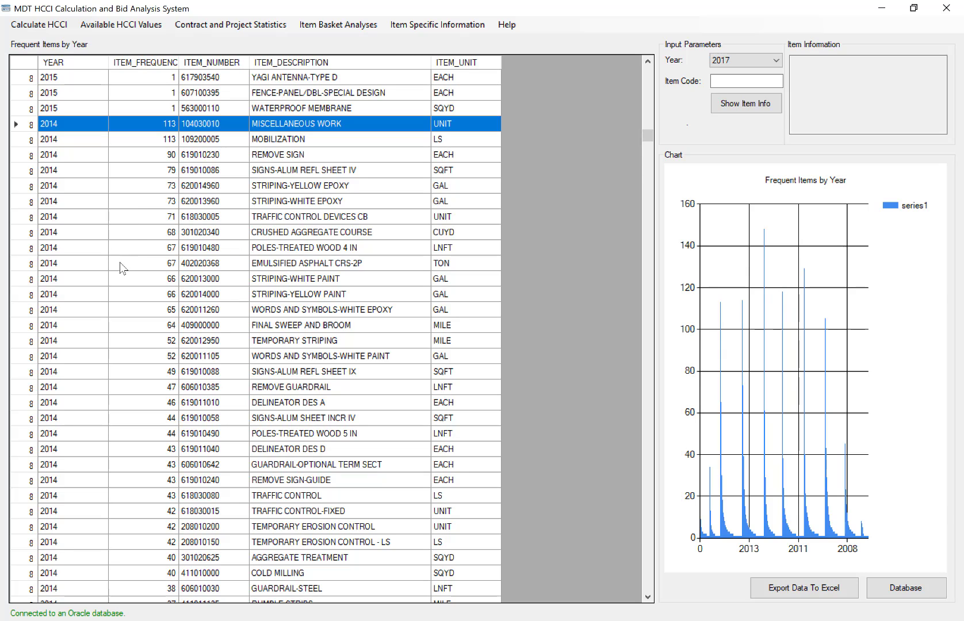
click(76, 263)
drag(423, 265, 483, 264)
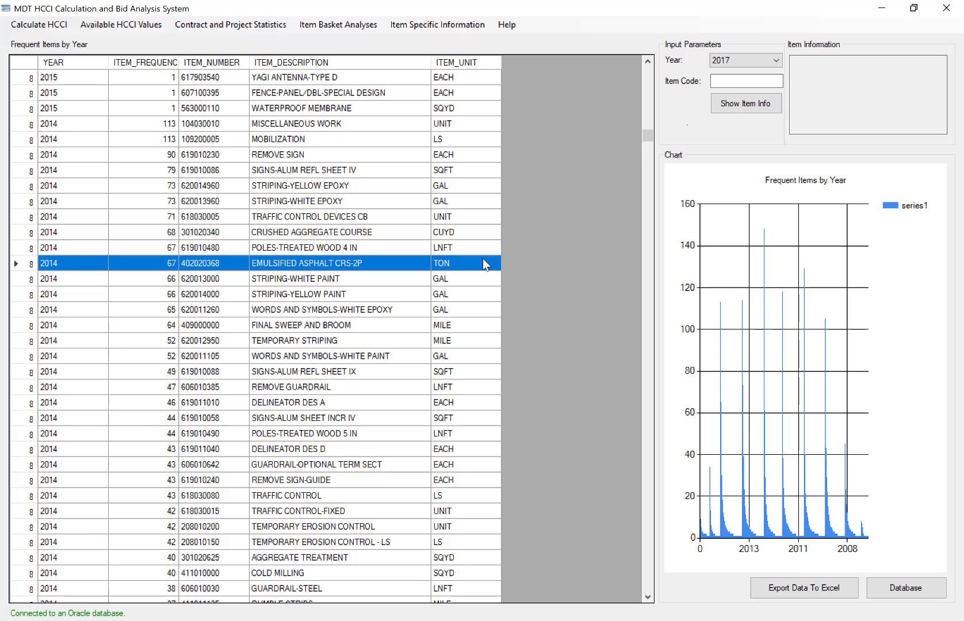
click(483, 264)
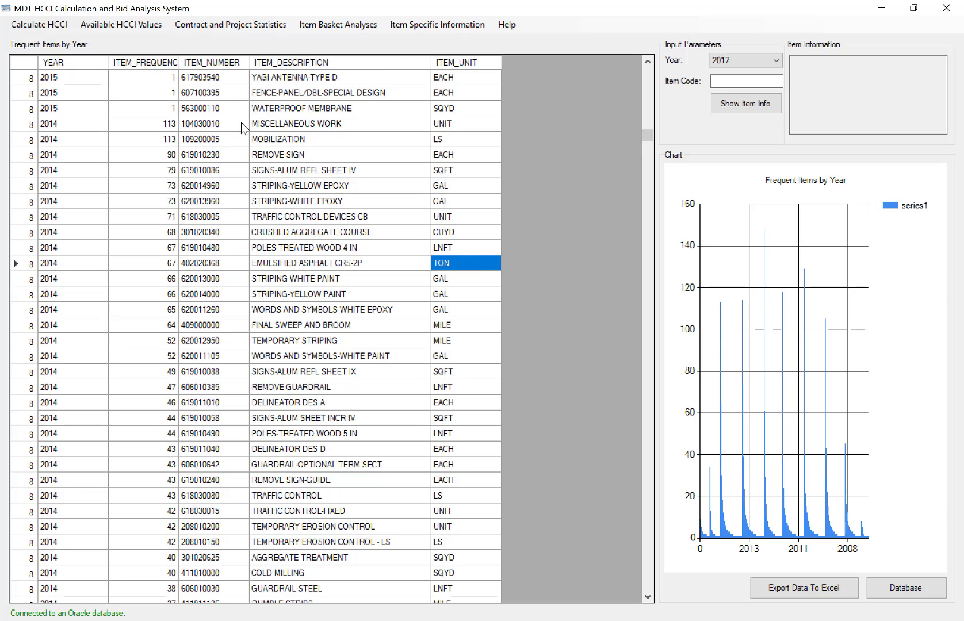
Run the total price overall analysis and widen the DESCR column to show the full descriptions.
click(339, 29)
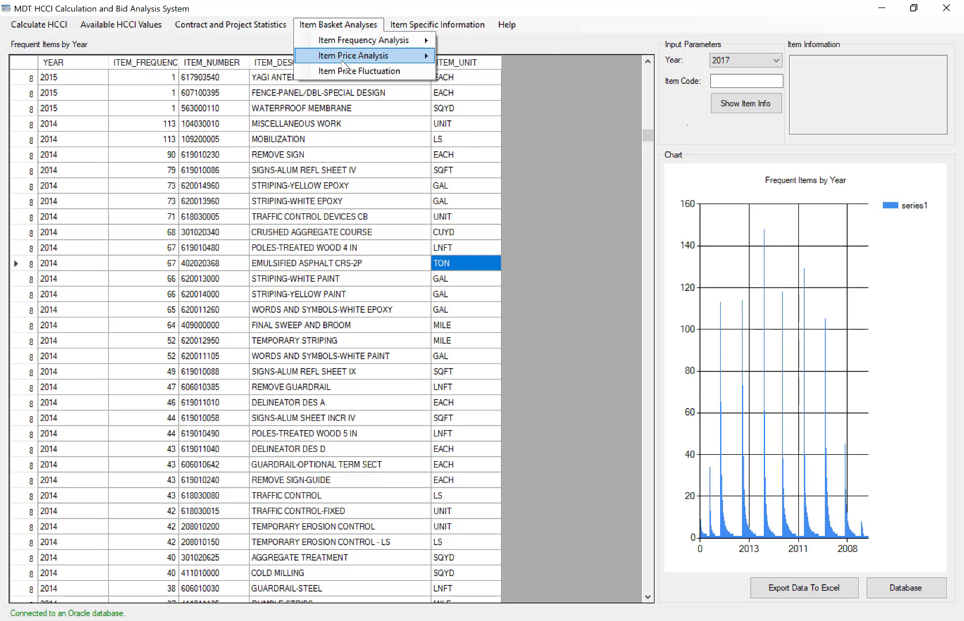
mouse_move(343, 63)
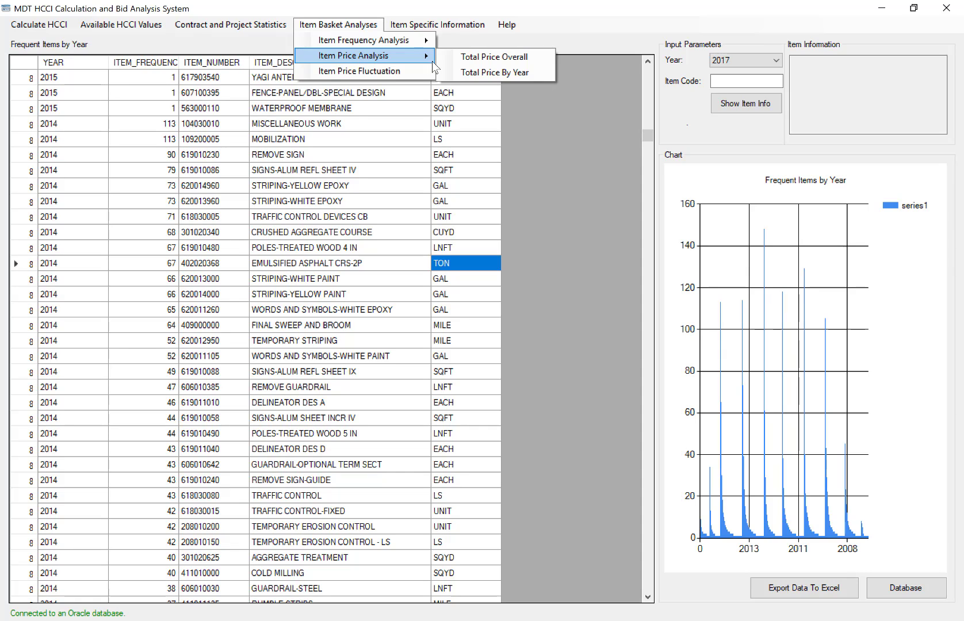
click(491, 57)
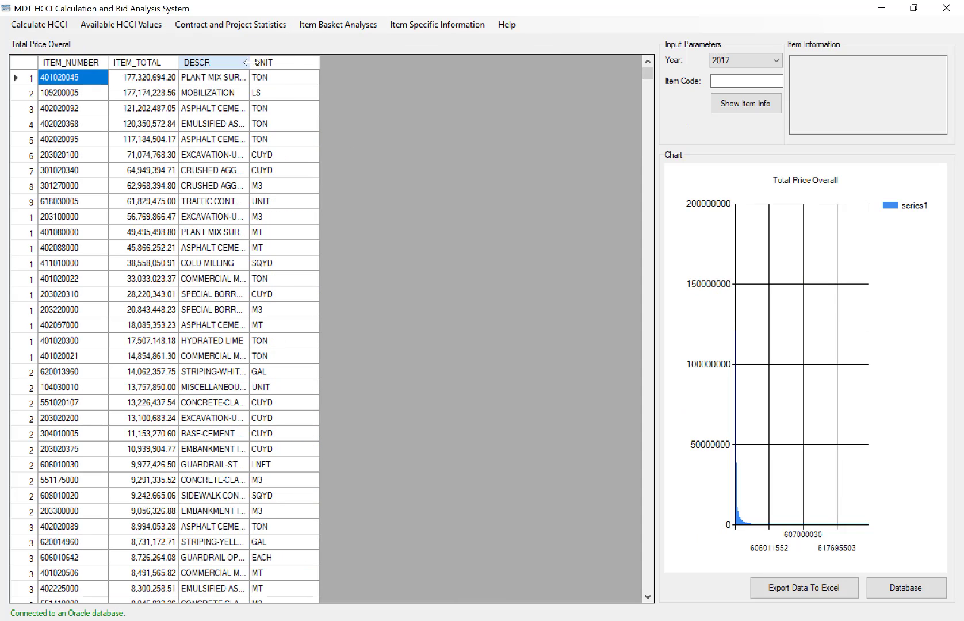
drag(249, 62, 407, 62)
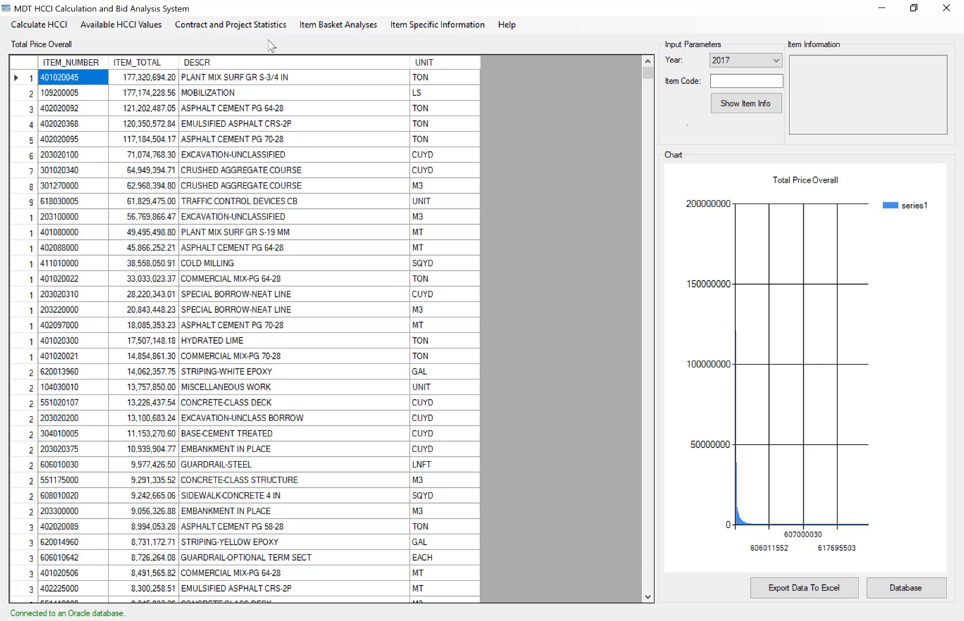
Rerun the total price overall analysis and widen the DESCR column again so every item description is readable.
click(338, 24)
mouse_move(366, 57)
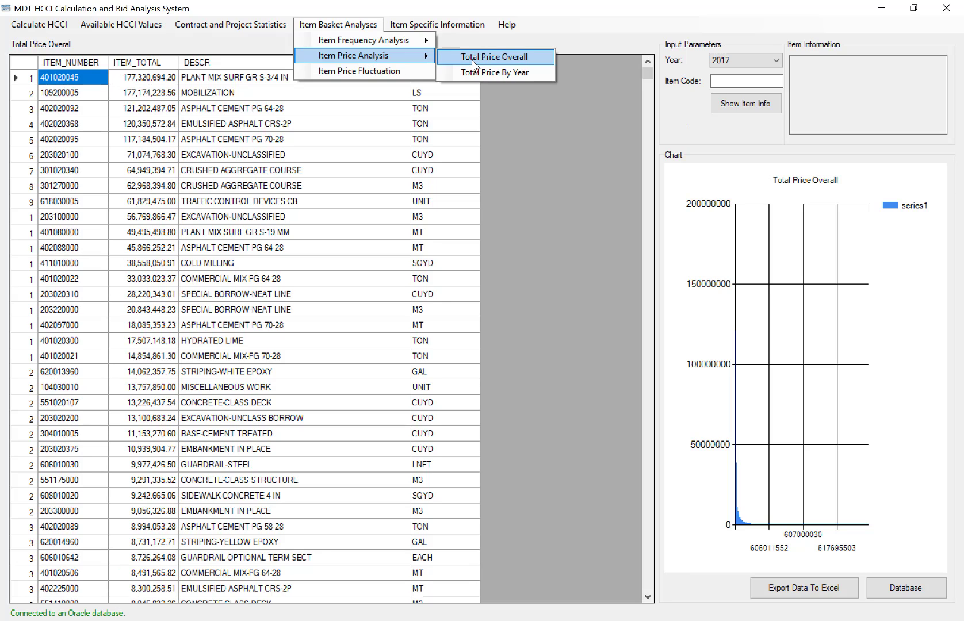
click(473, 61)
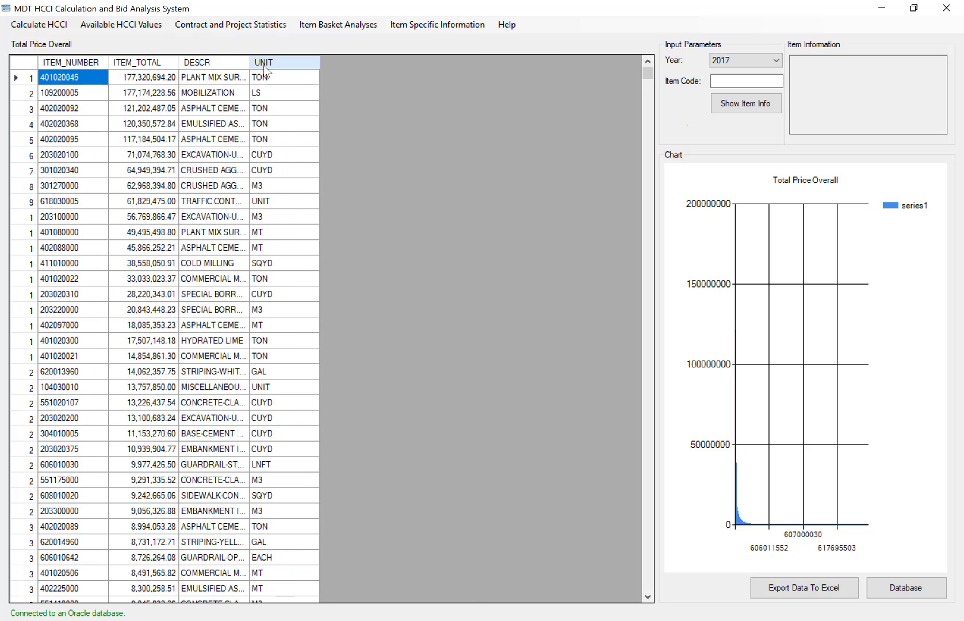
drag(249, 64, 428, 62)
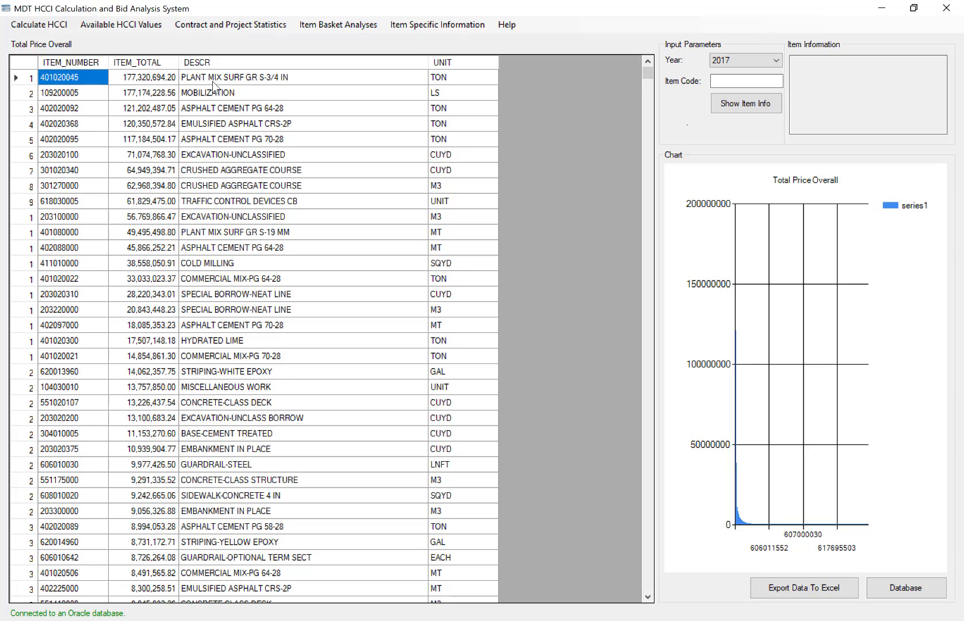
Highlight the plant mix, mobilization, PG 64-28 asphalt cement and CRS-2P emulsified asphalt rows in turn, and examine the lower-priced items.
click(150, 83)
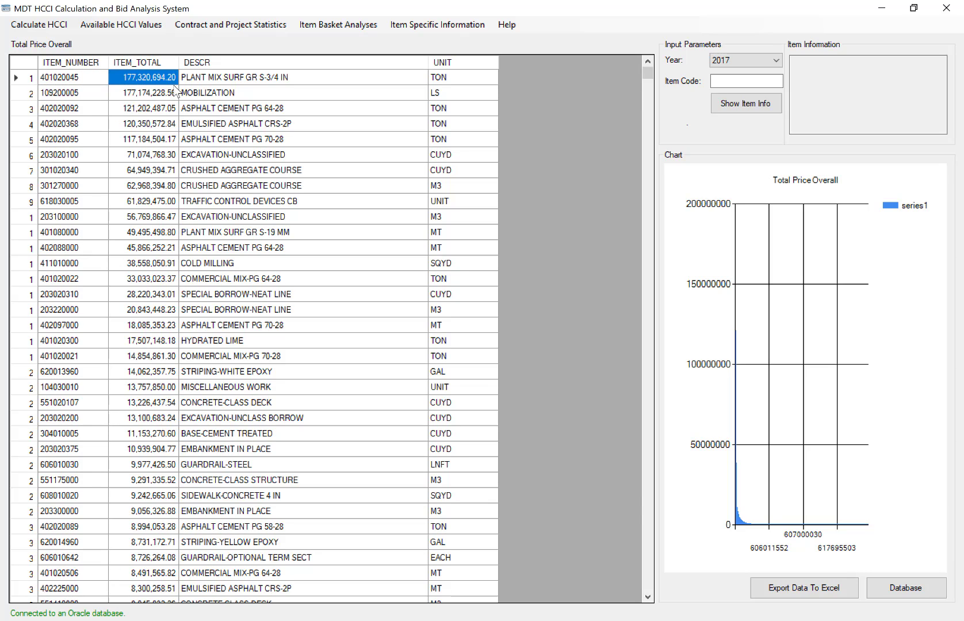
drag(97, 83, 452, 67)
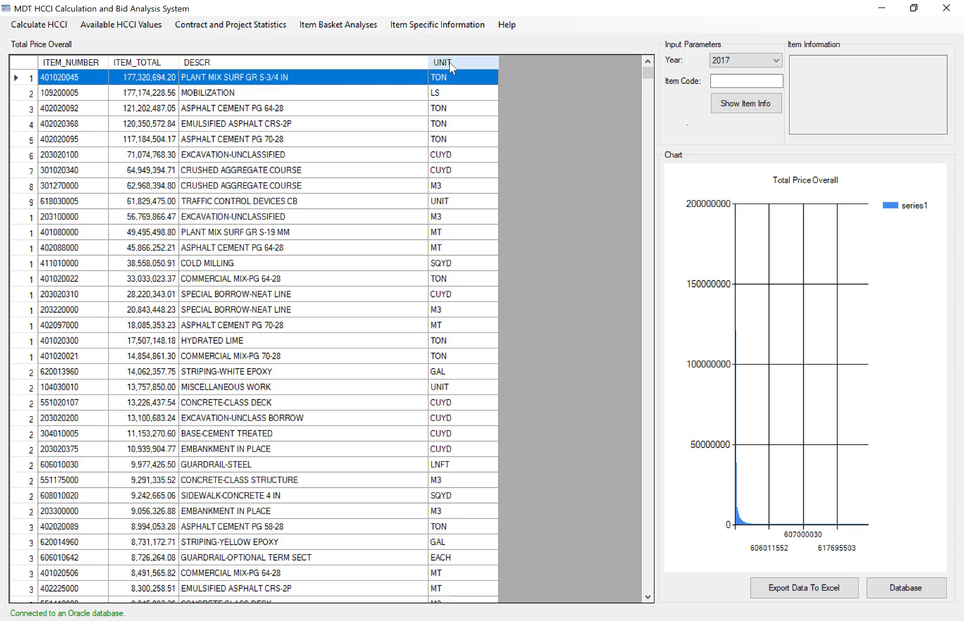
click(98, 94)
drag(101, 99, 449, 99)
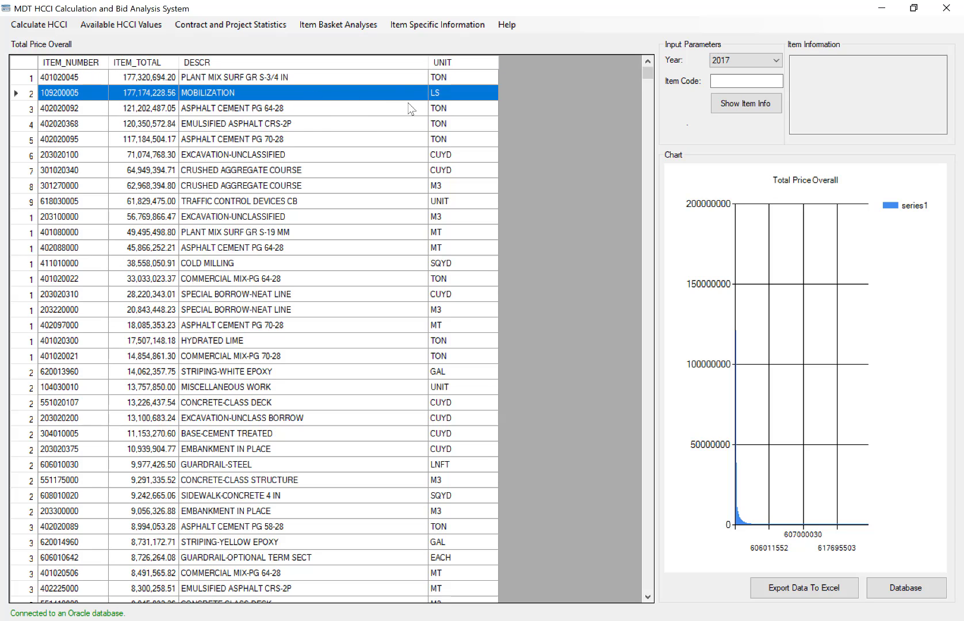
click(90, 111)
drag(91, 112, 292, 106)
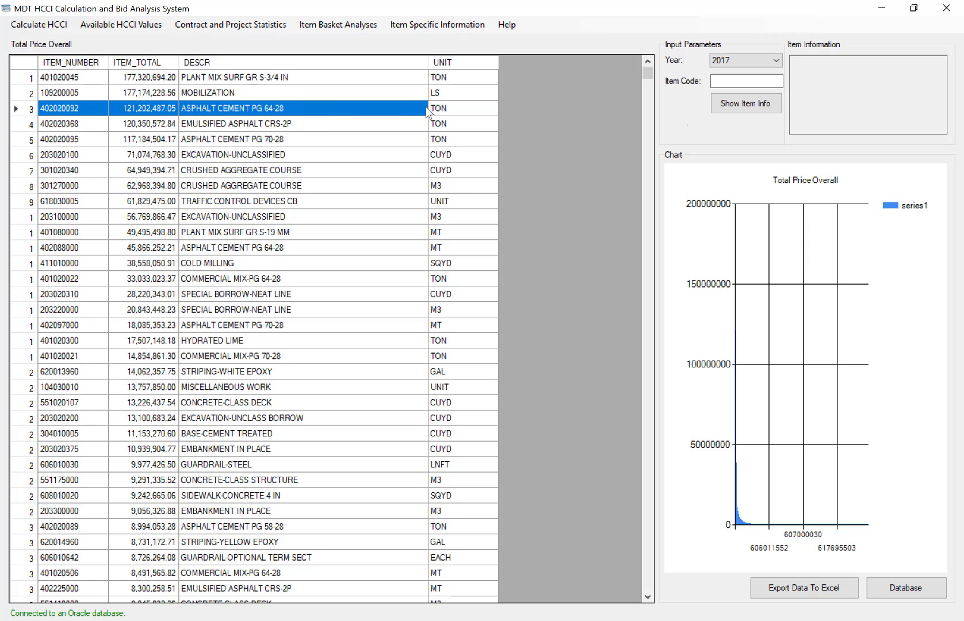
drag(427, 111, 460, 113)
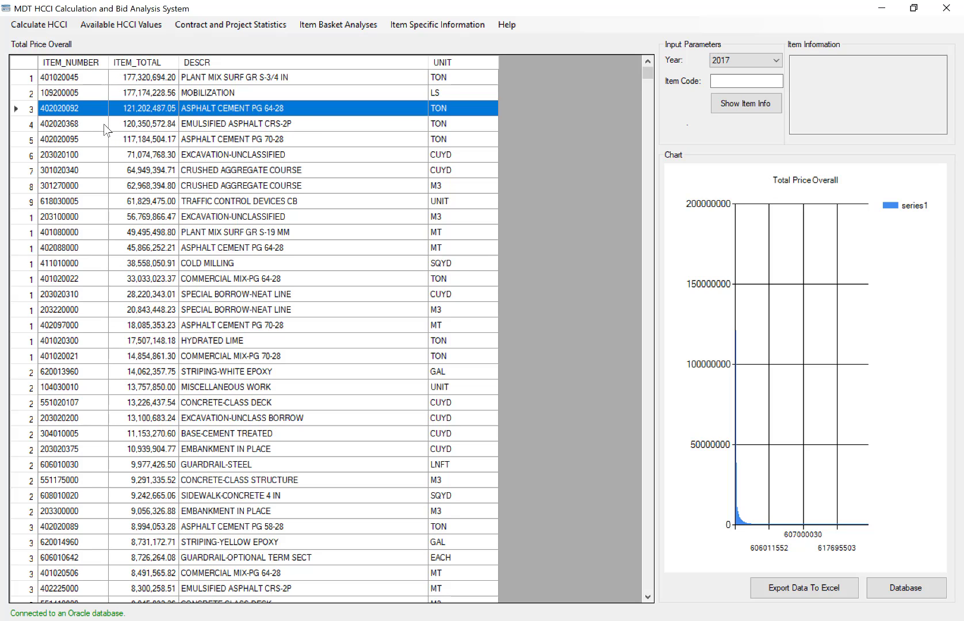
drag(105, 130, 457, 123)
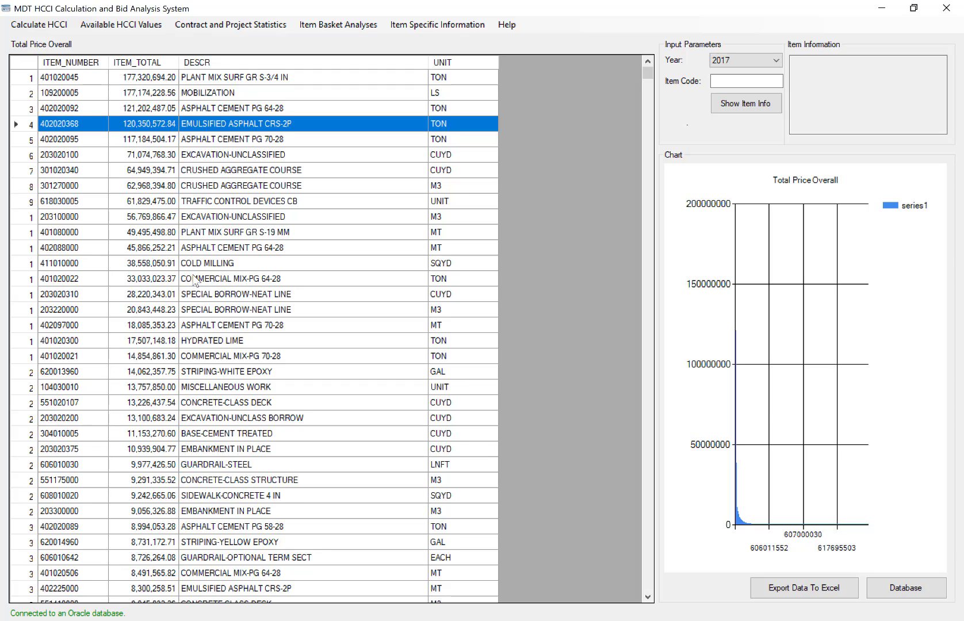
scroll(195, 280, down, 3)
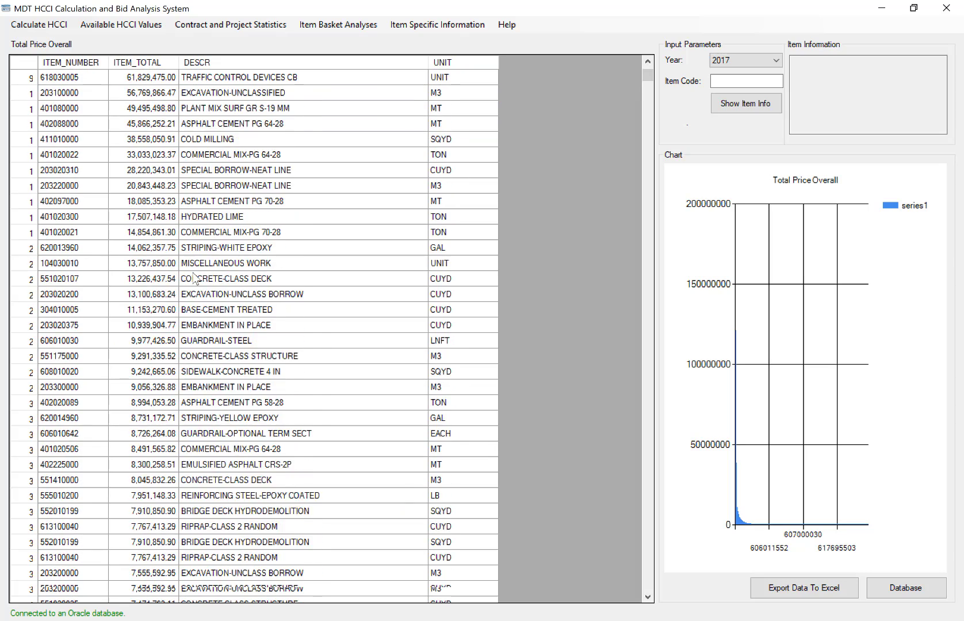
scroll(195, 280, down, 4)
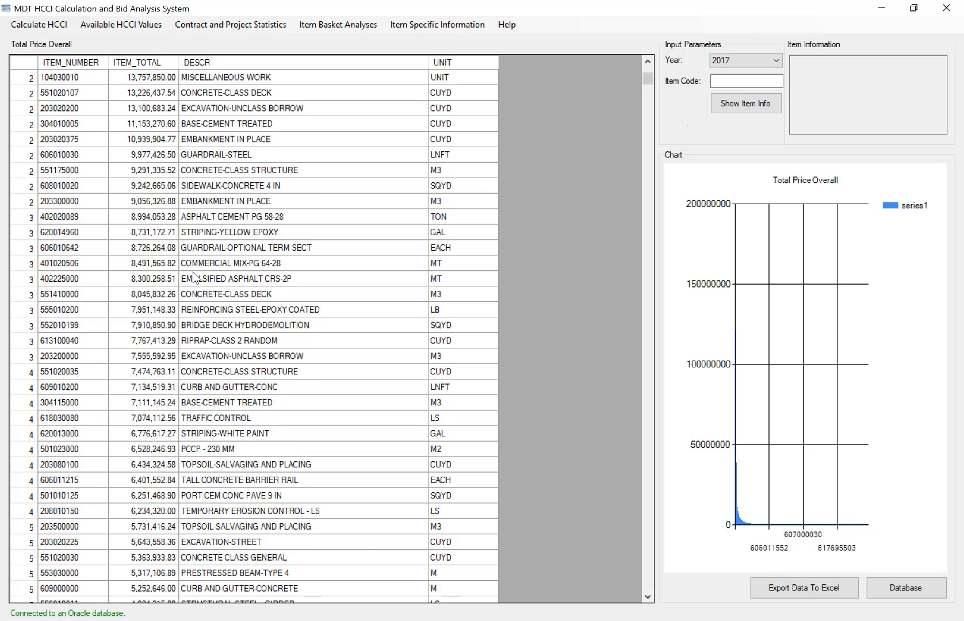
scroll(195, 280, up, 7)
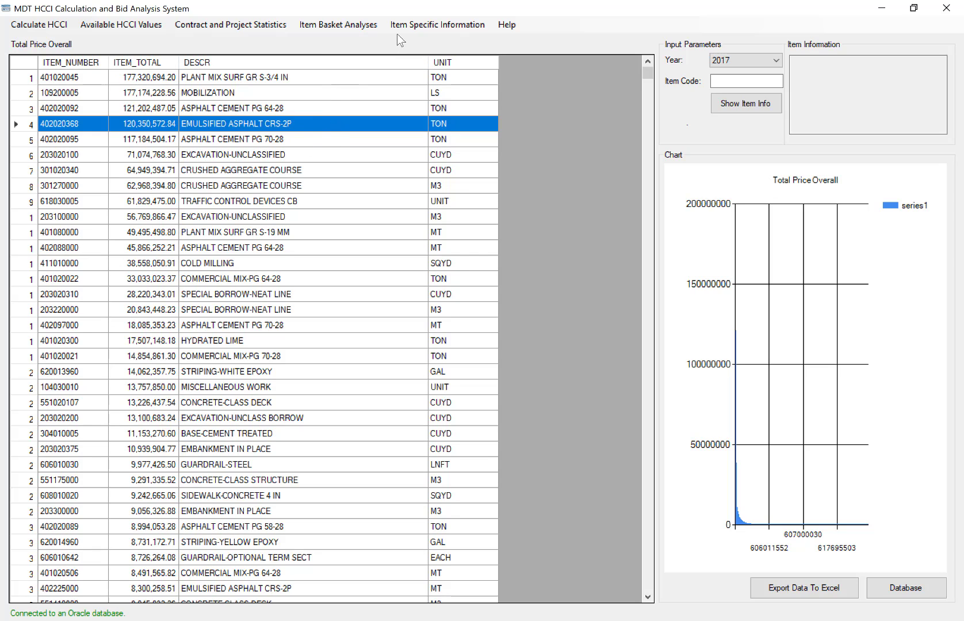
Run the item price analysis of total price by year.
click(348, 26)
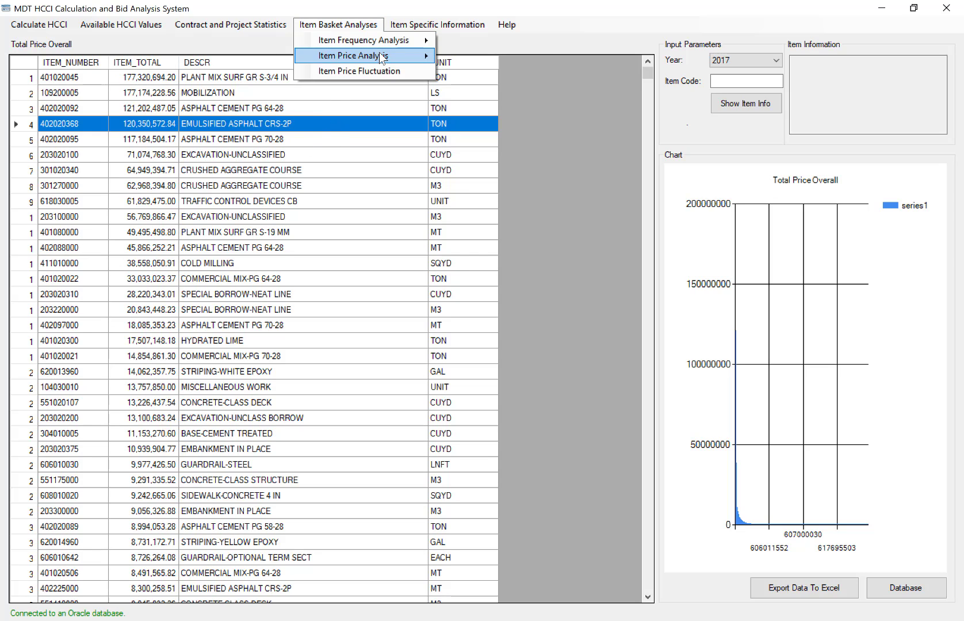
mouse_move(377, 56)
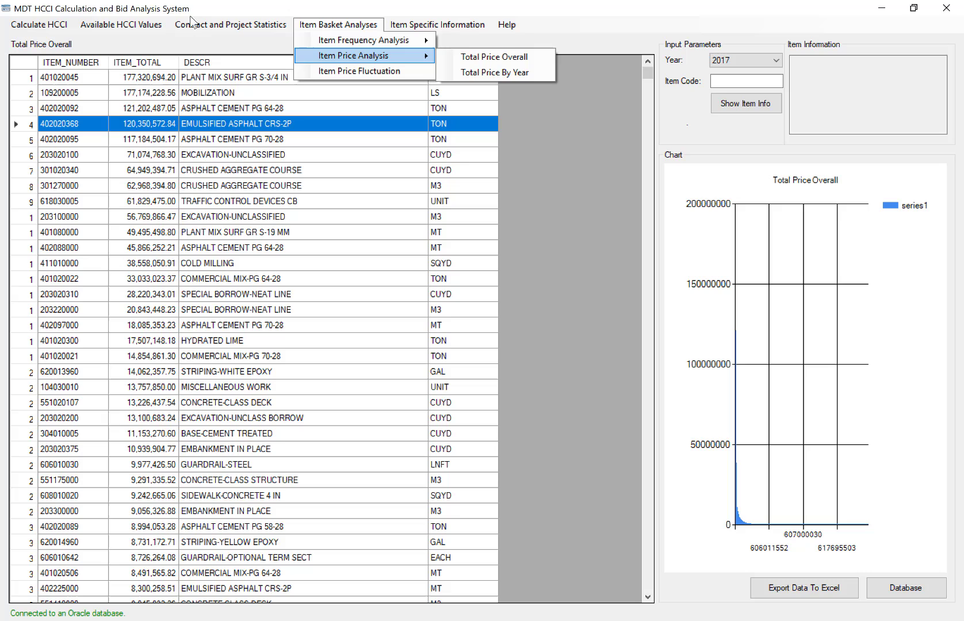
click(478, 79)
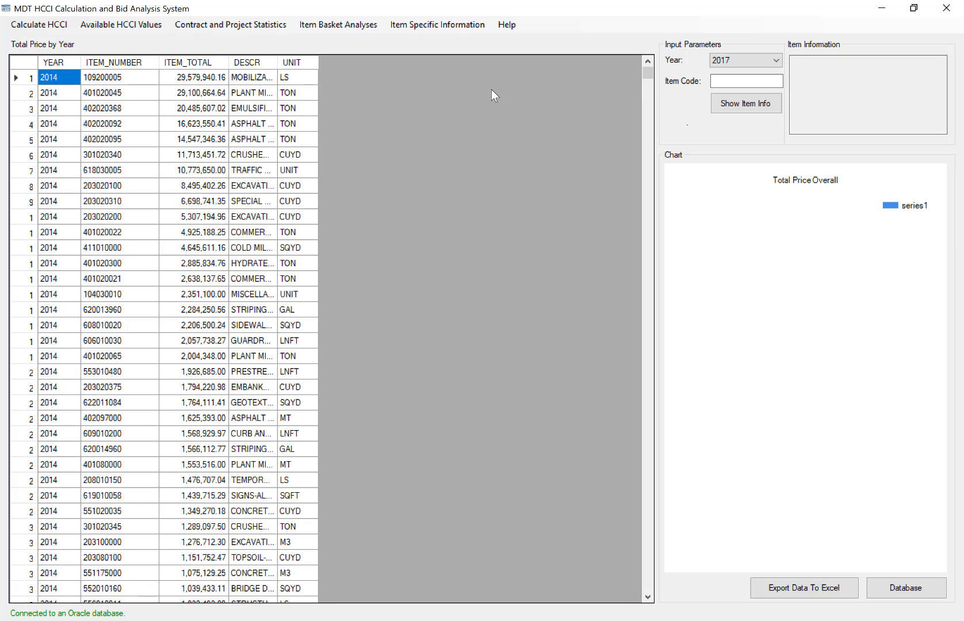
Examine the year, total and description of the 2014 mobilization item and the total of the plant mix item below it.
click(292, 108)
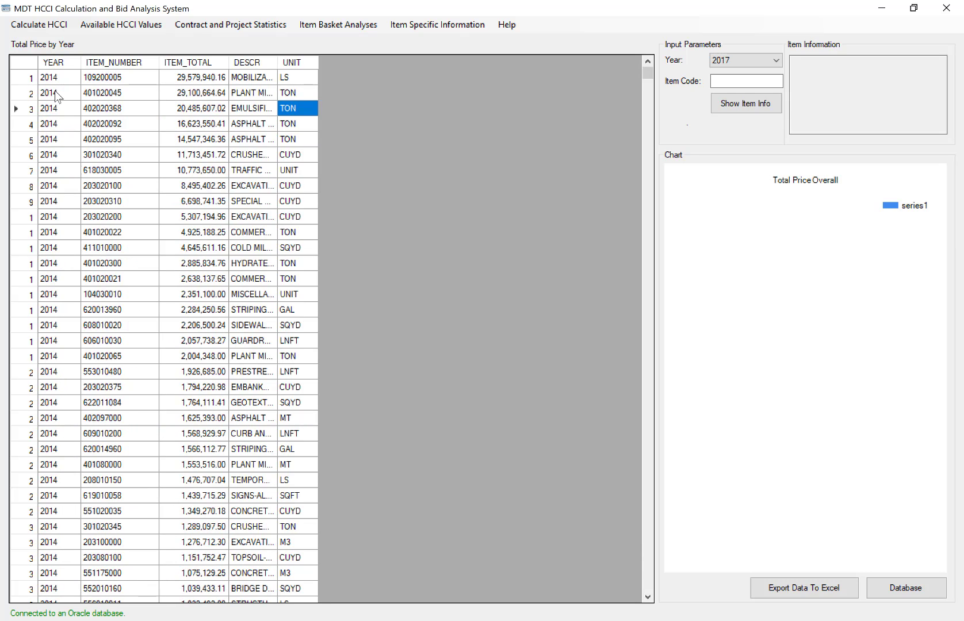
click(65, 79)
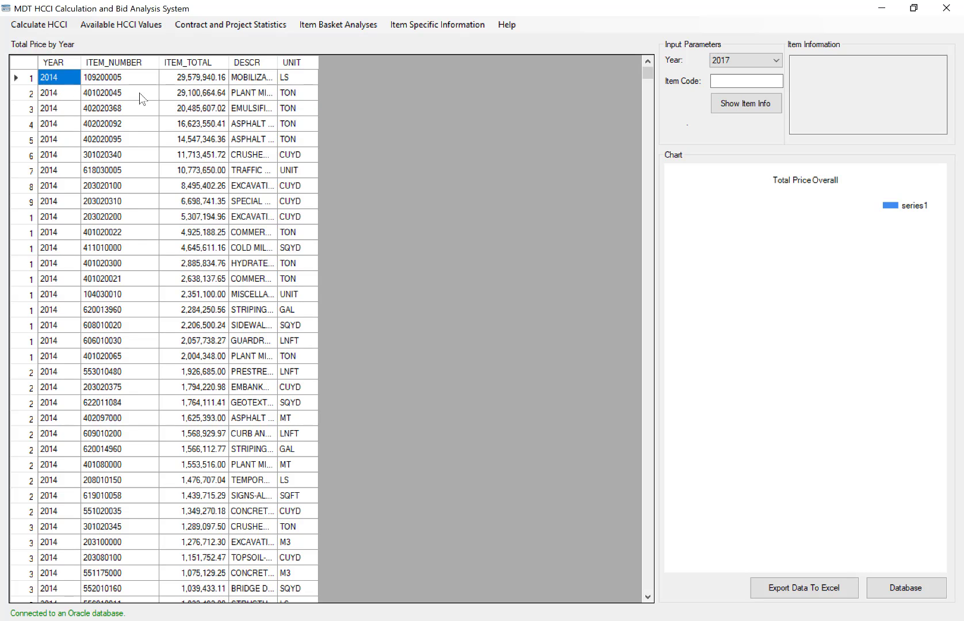
click(176, 82)
click(248, 82)
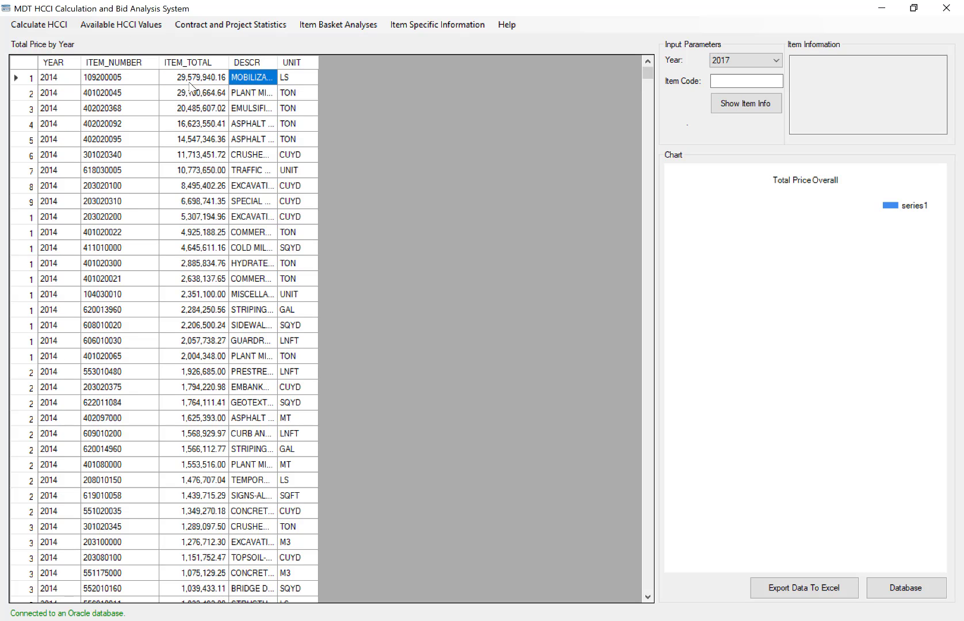
click(183, 83)
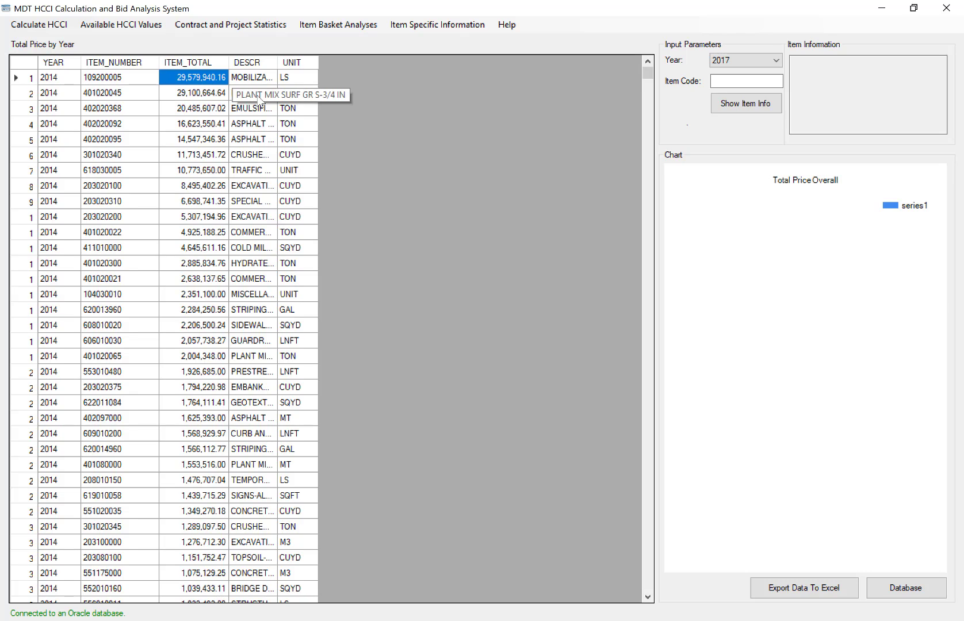
click(201, 97)
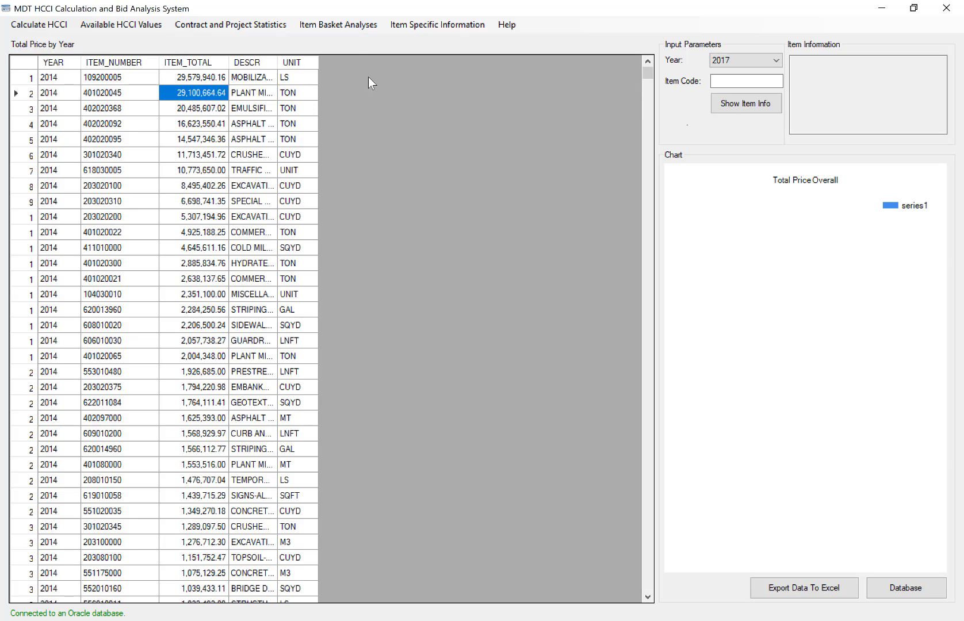
Run the item price fluctuation analysis and inspect the average unit price and standard deviation of item 104030070.
click(347, 26)
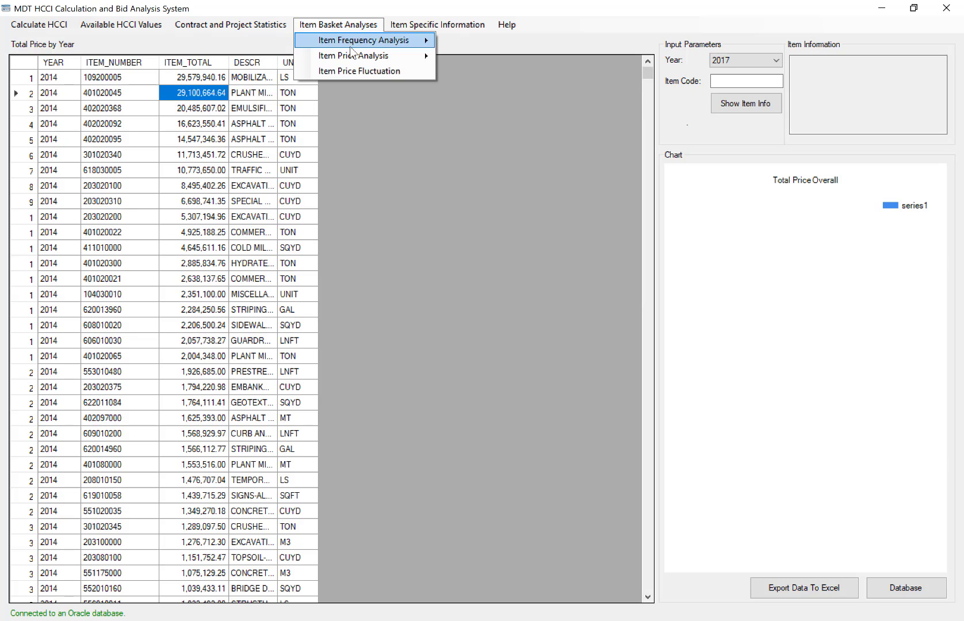
click(404, 70)
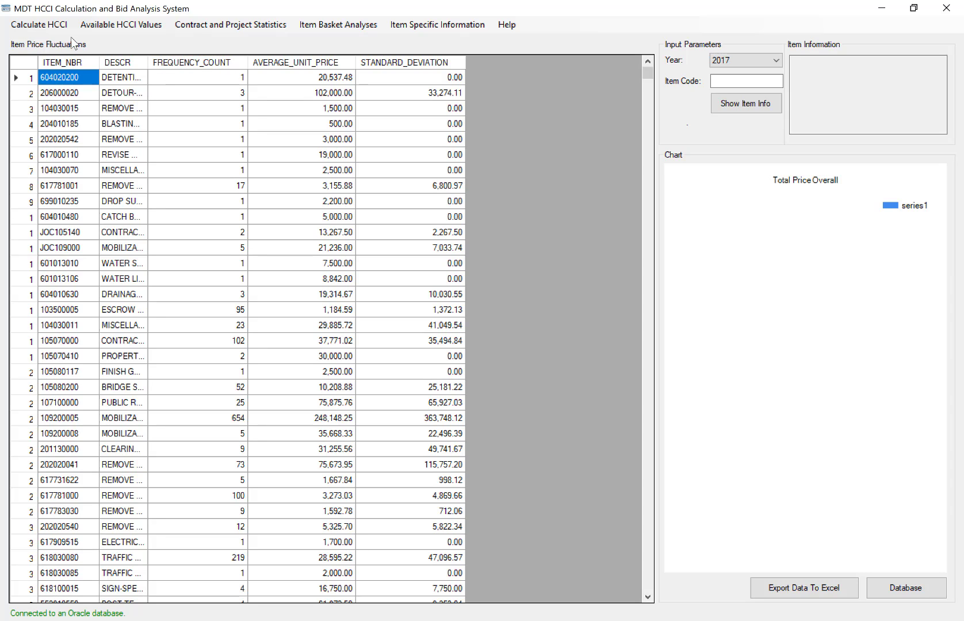
click(141, 95)
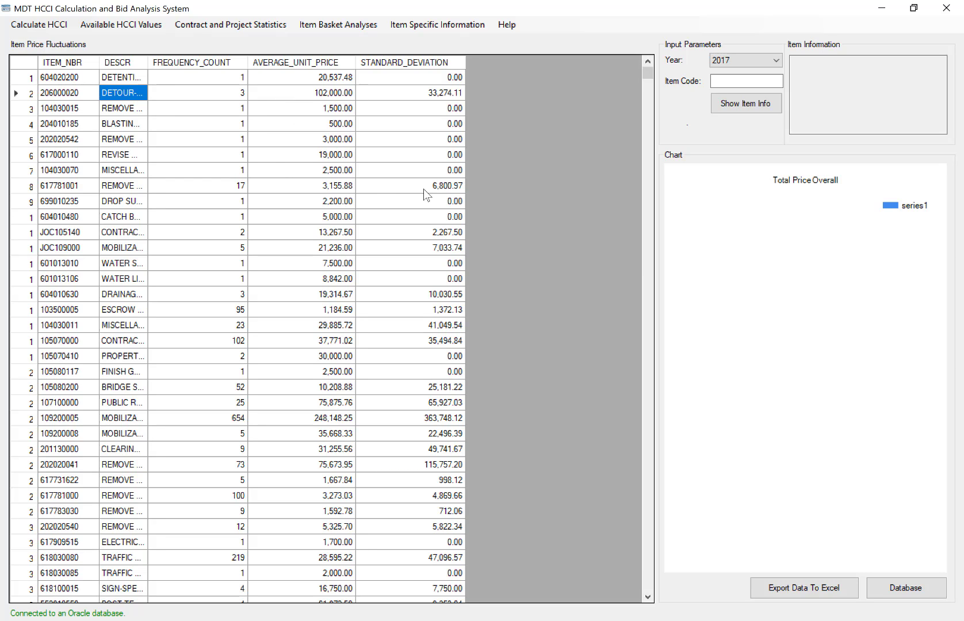
click(159, 75)
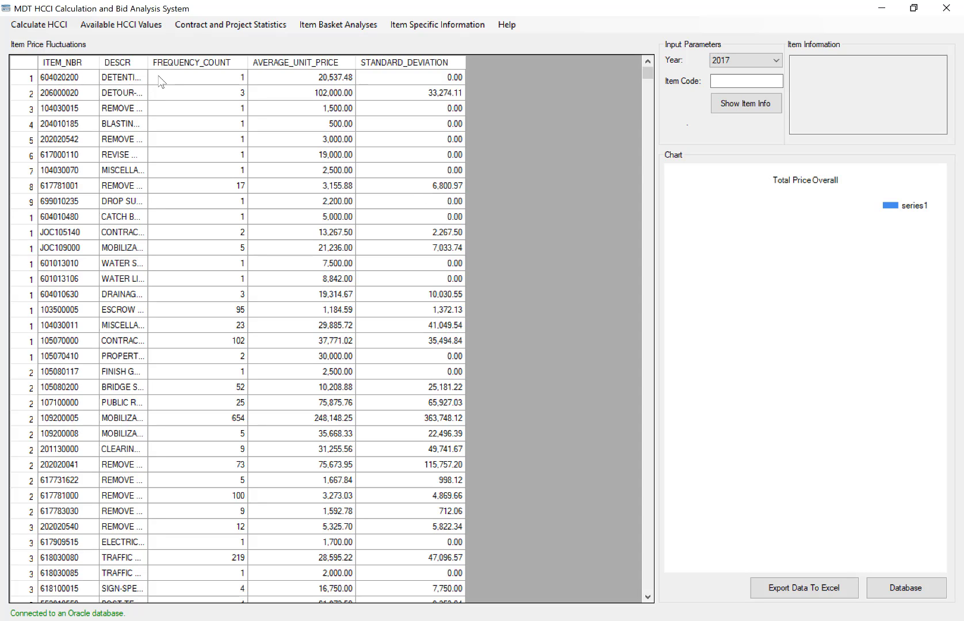
click(316, 173)
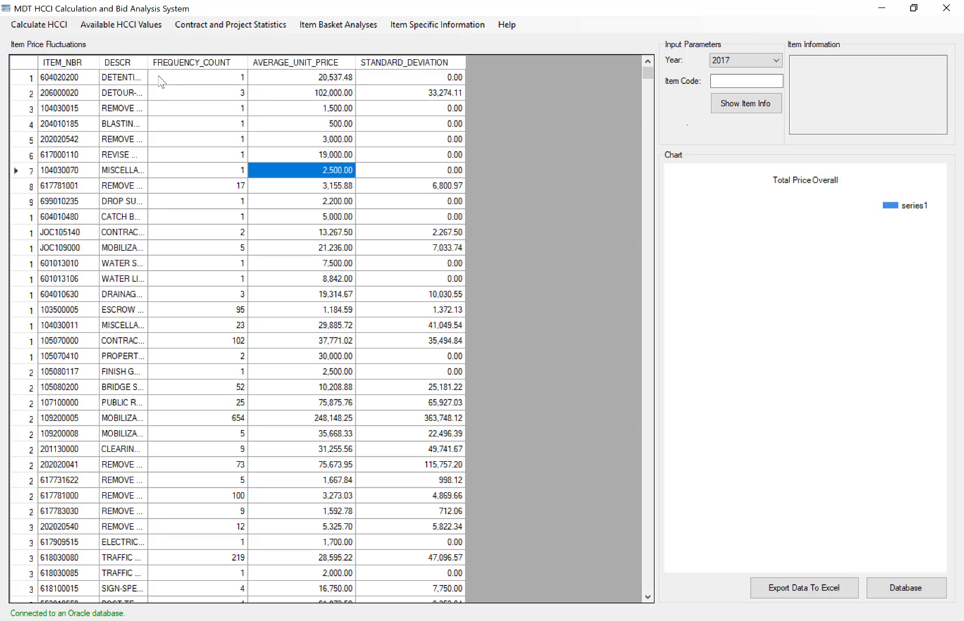
click(393, 172)
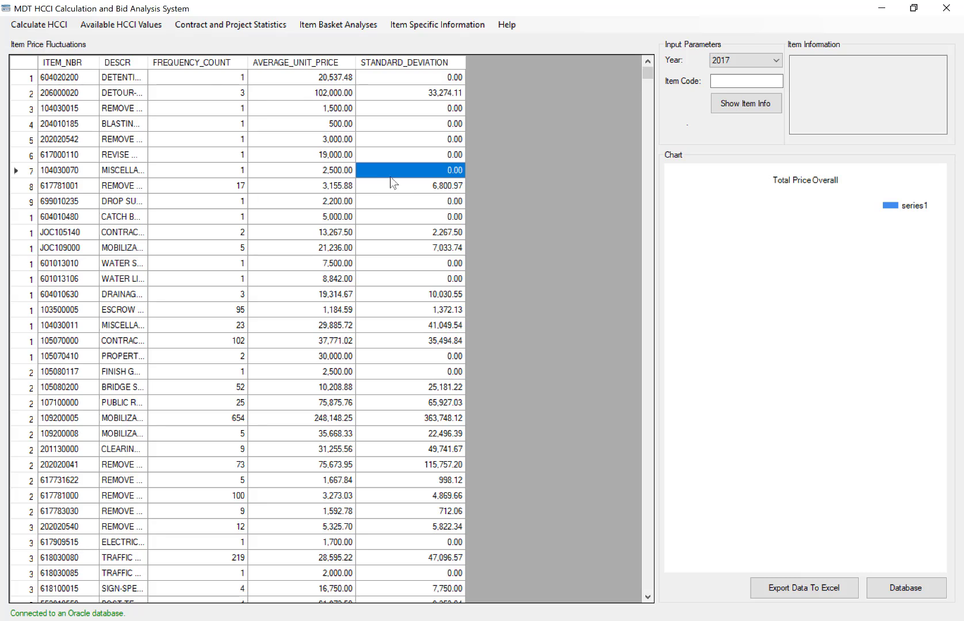
Inspect the standard deviation, average unit price, frequency count and description of item 202020542.
click(377, 141)
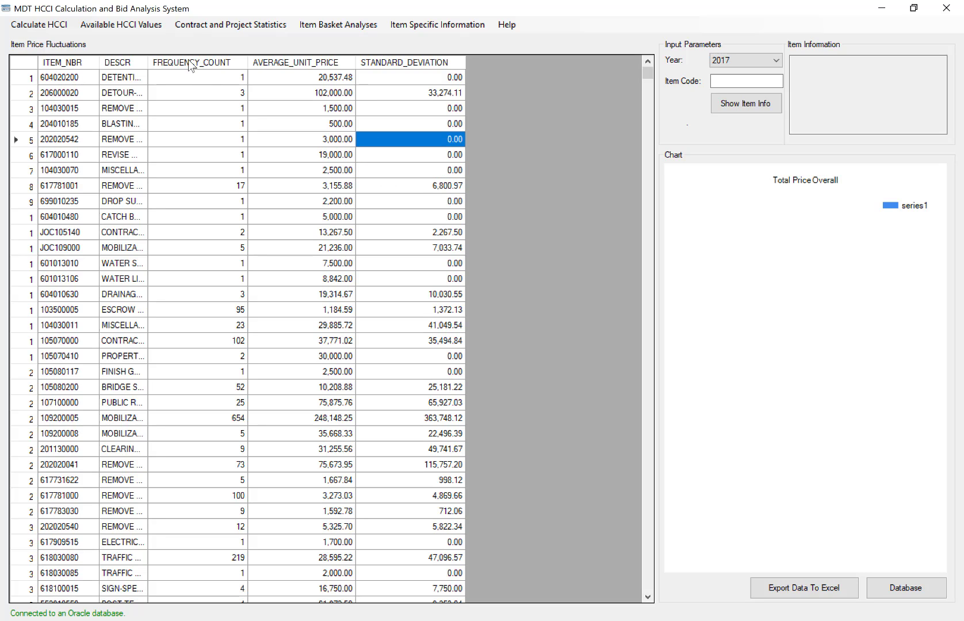
click(280, 137)
click(233, 143)
click(110, 144)
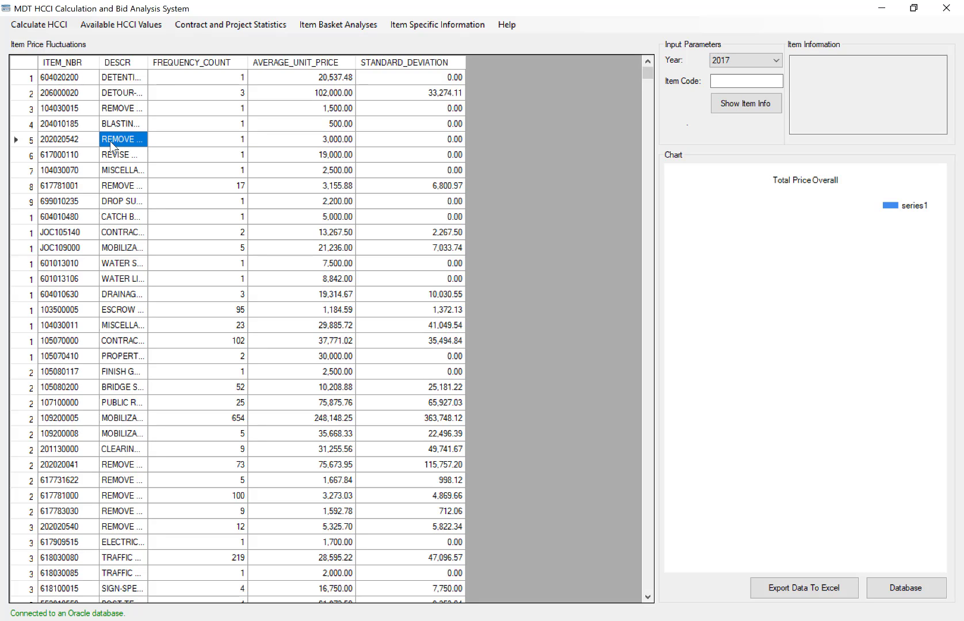
Sort the item price fluctuation table by standard deviation in descending order.
click(89, 142)
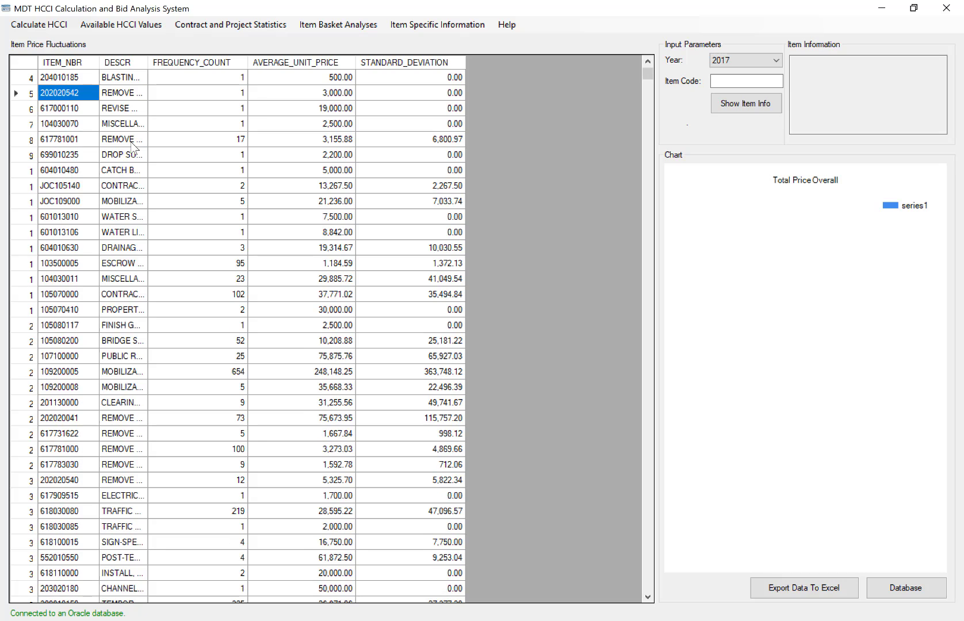
scroll(132, 147, down, 1)
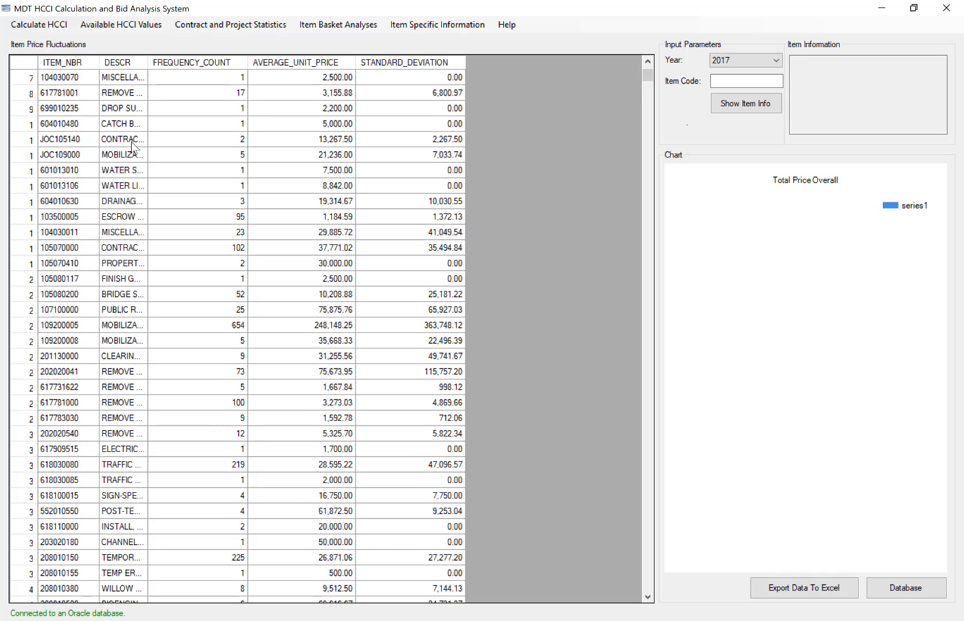
scroll(132, 147, up, 2)
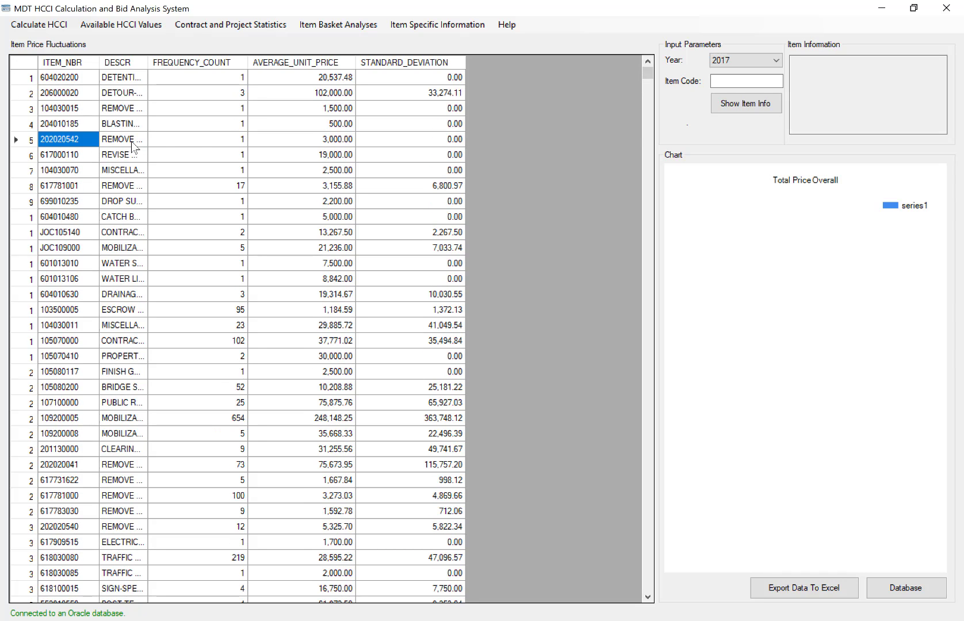
click(406, 63)
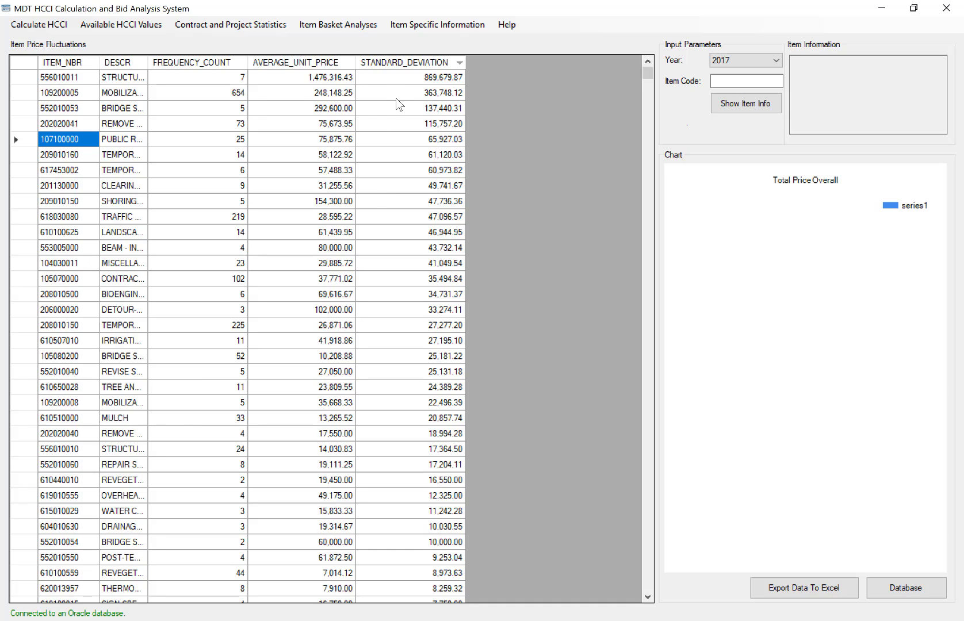
click(320, 155)
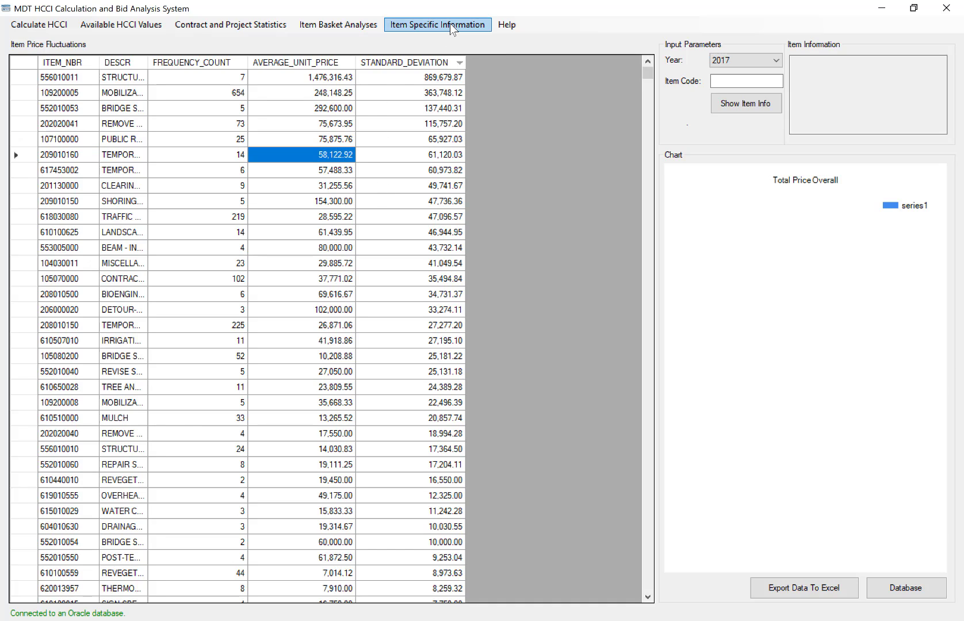
Select item 201130000 as the item code and show its item information.
click(452, 29)
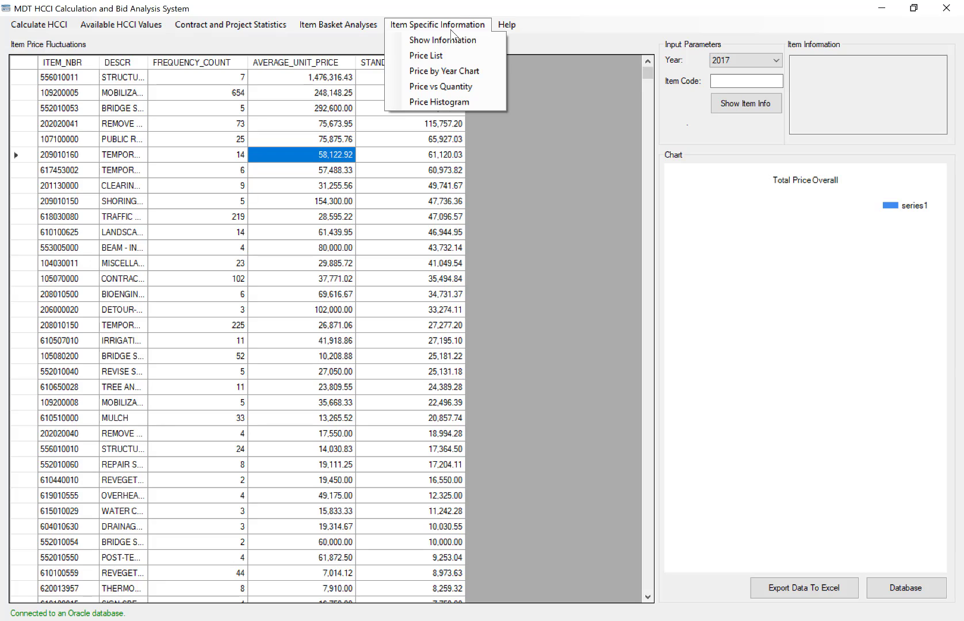
click(539, 92)
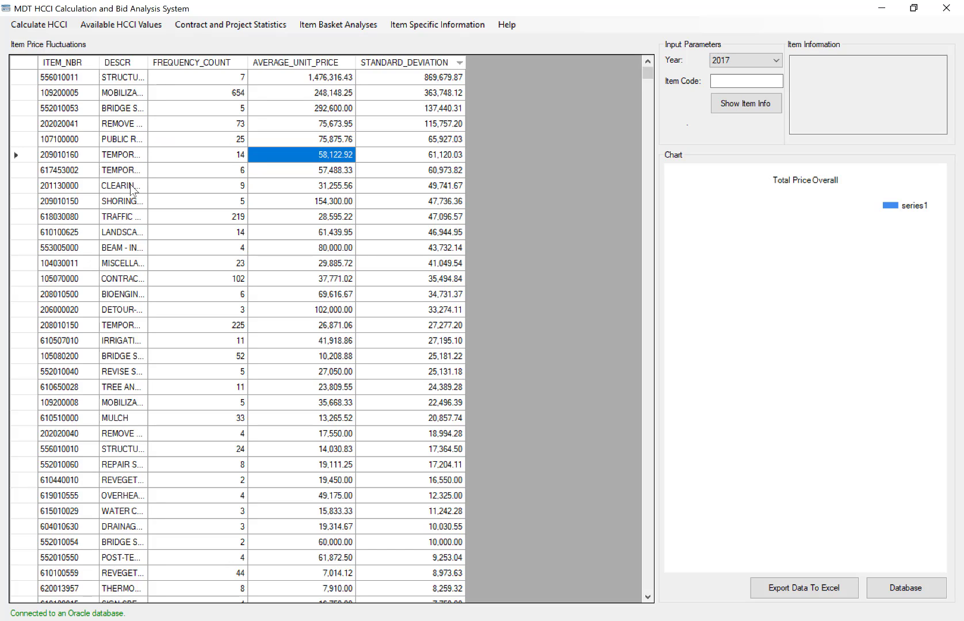
click(72, 186)
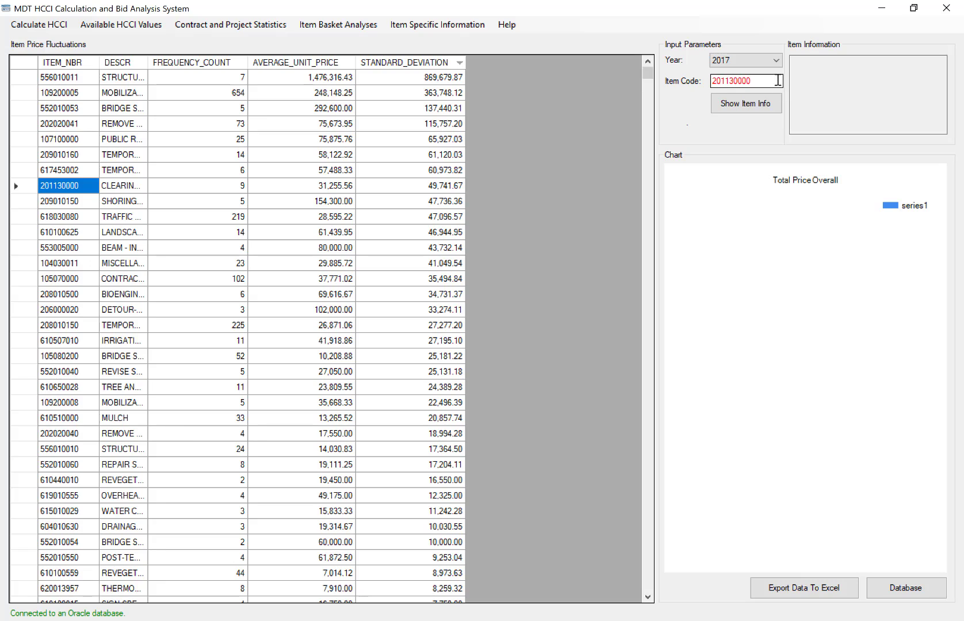
double_click(724, 81)
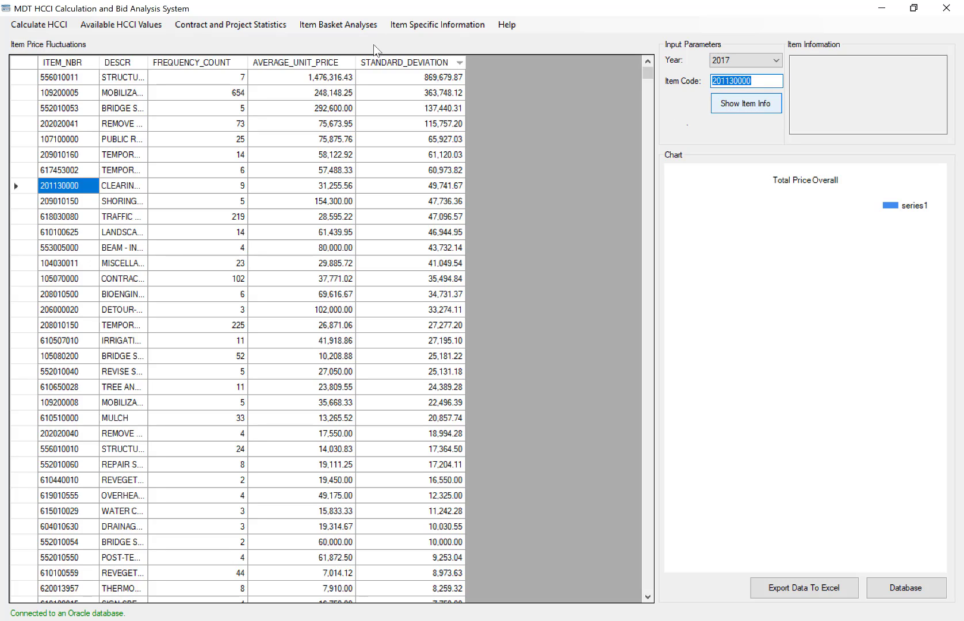
click(748, 105)
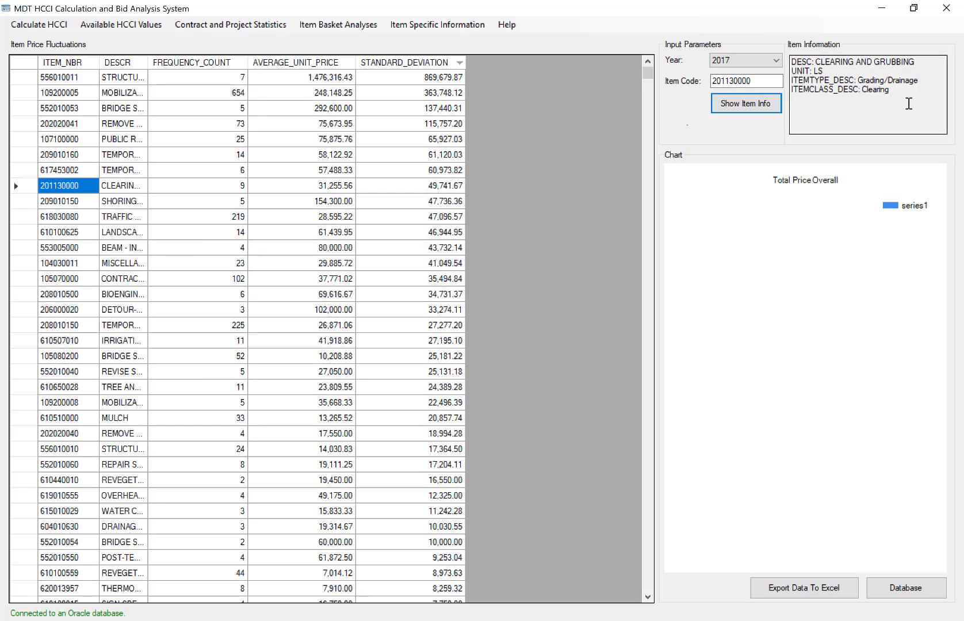
Examine the description, unit, item type and item class of item 201130000.
drag(909, 104, 874, 97)
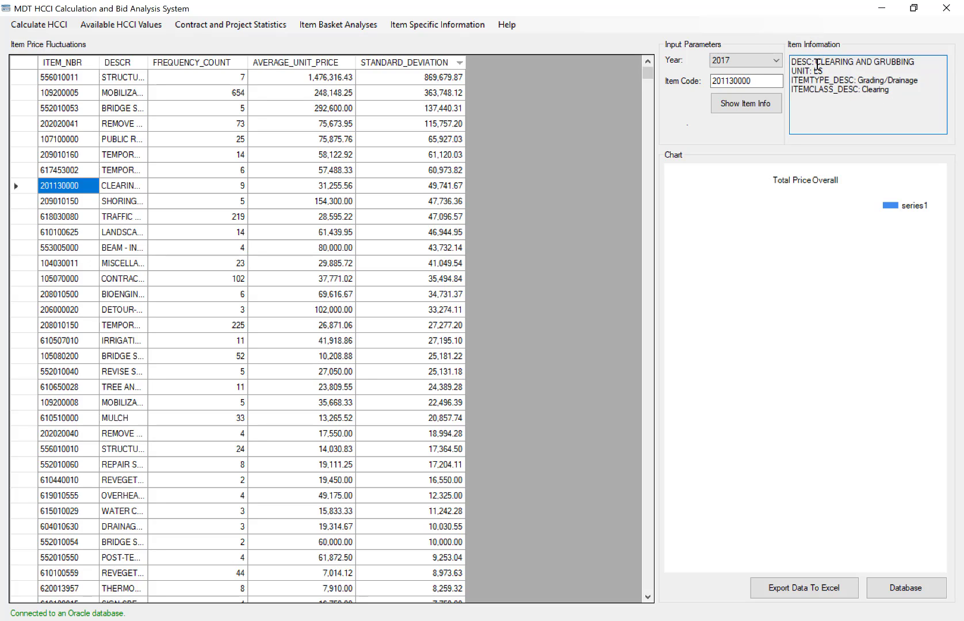
drag(817, 64, 885, 68)
click(442, 25)
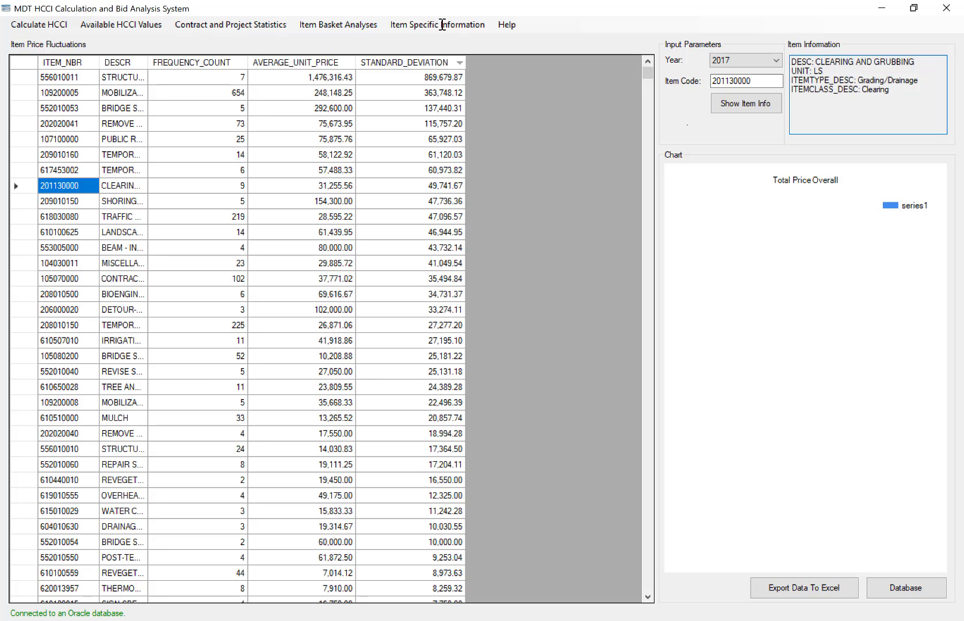
click(835, 70)
drag(858, 80, 926, 83)
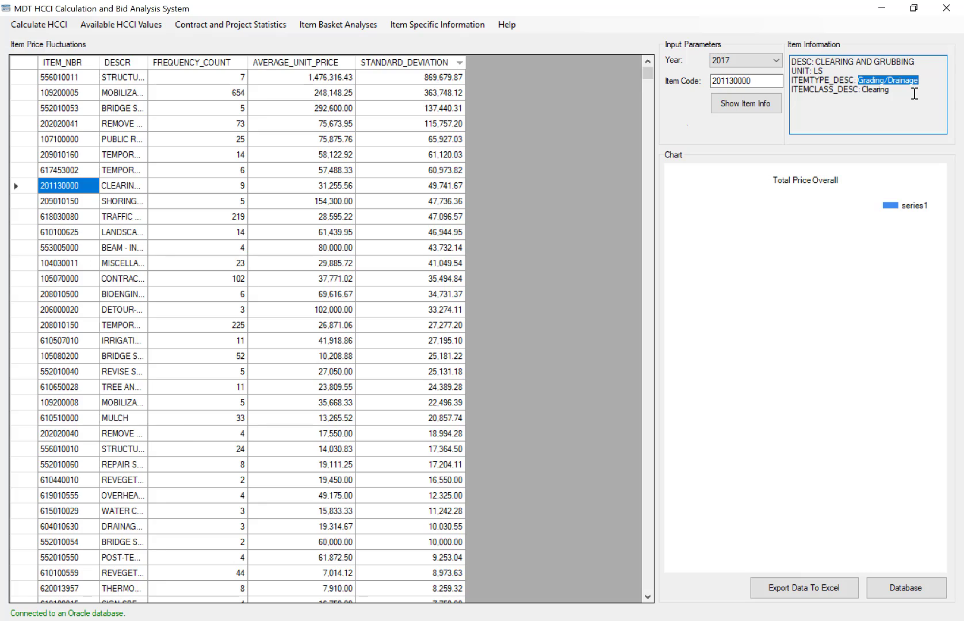
click(914, 94)
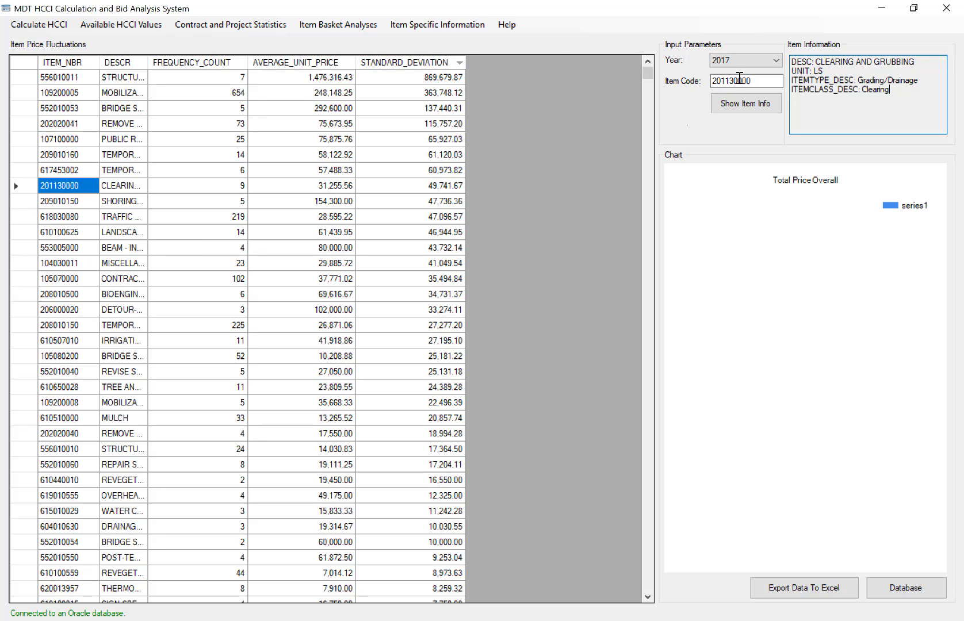
Show the item information for item 556010011, the first row in the sorted fluctuation table.
click(70, 79)
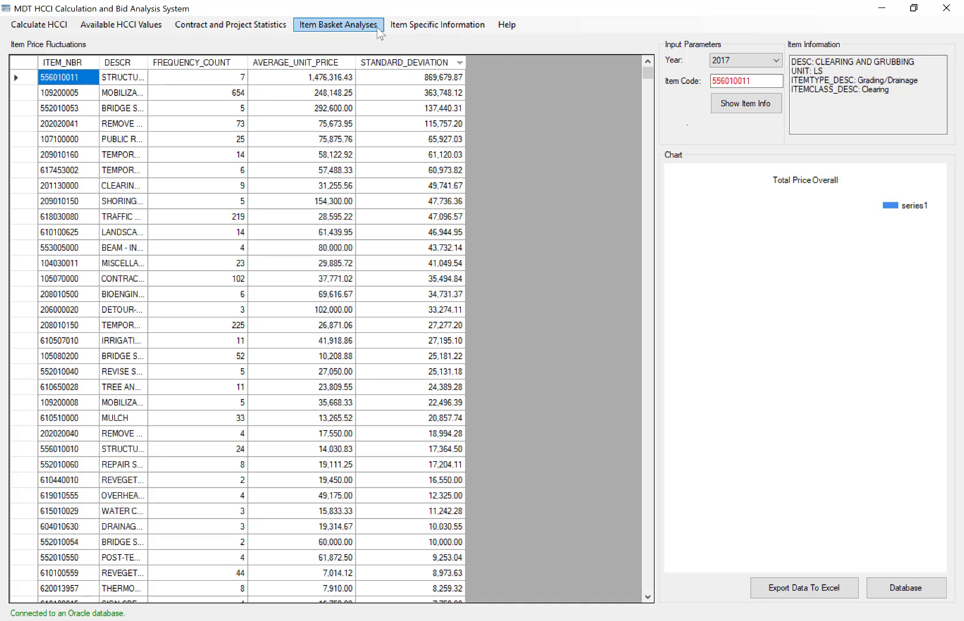
click(397, 25)
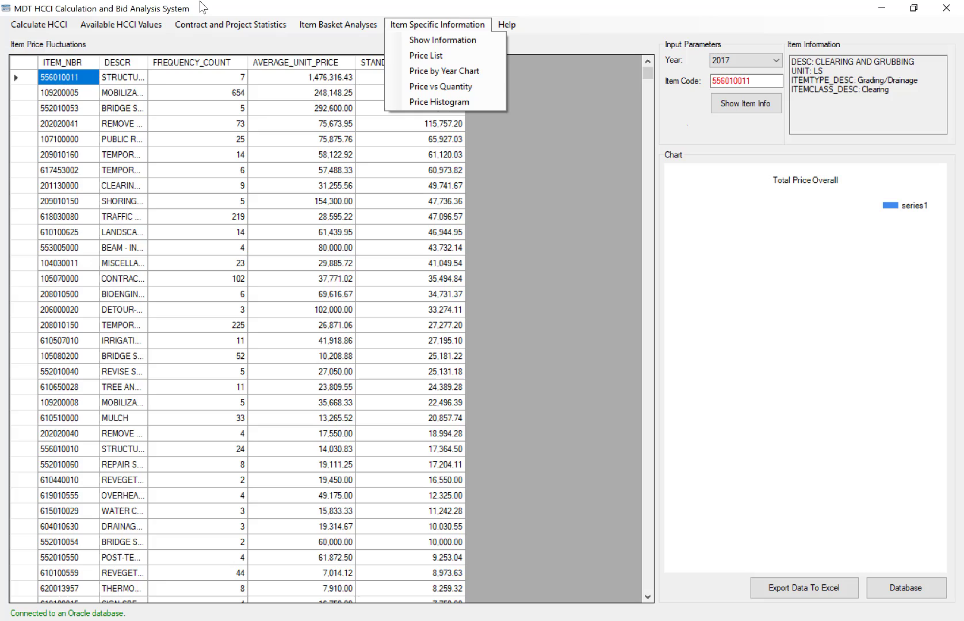
click(397, 45)
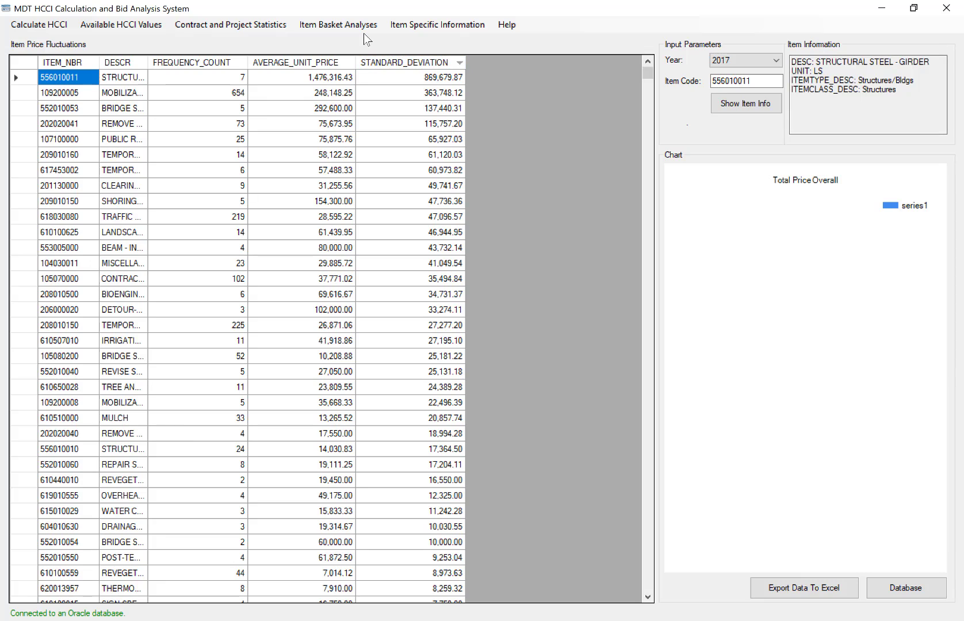
Open the unit price list for item 556010011, widen its window and move it lower over the table.
click(399, 28)
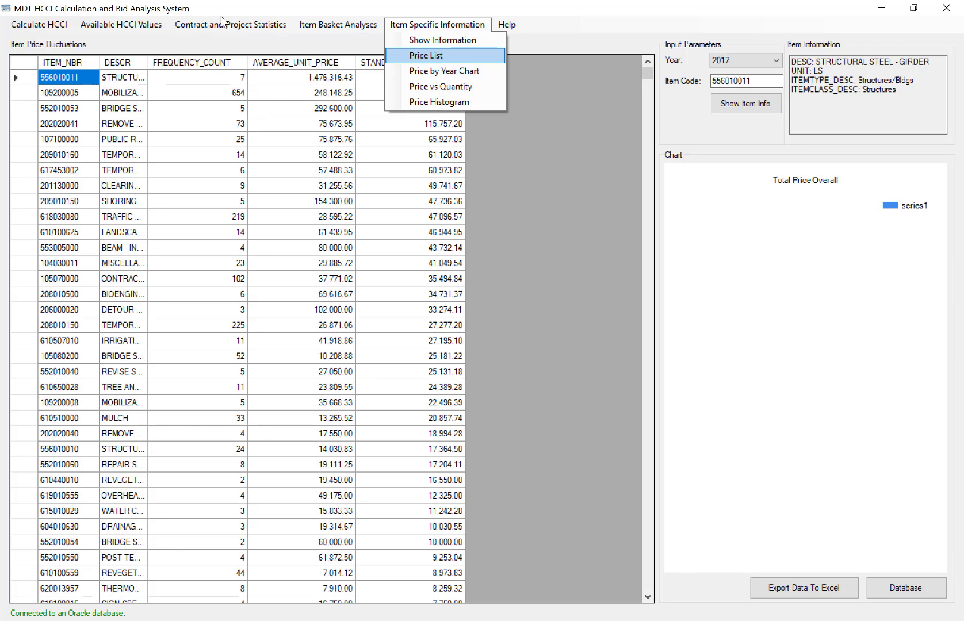
click(441, 55)
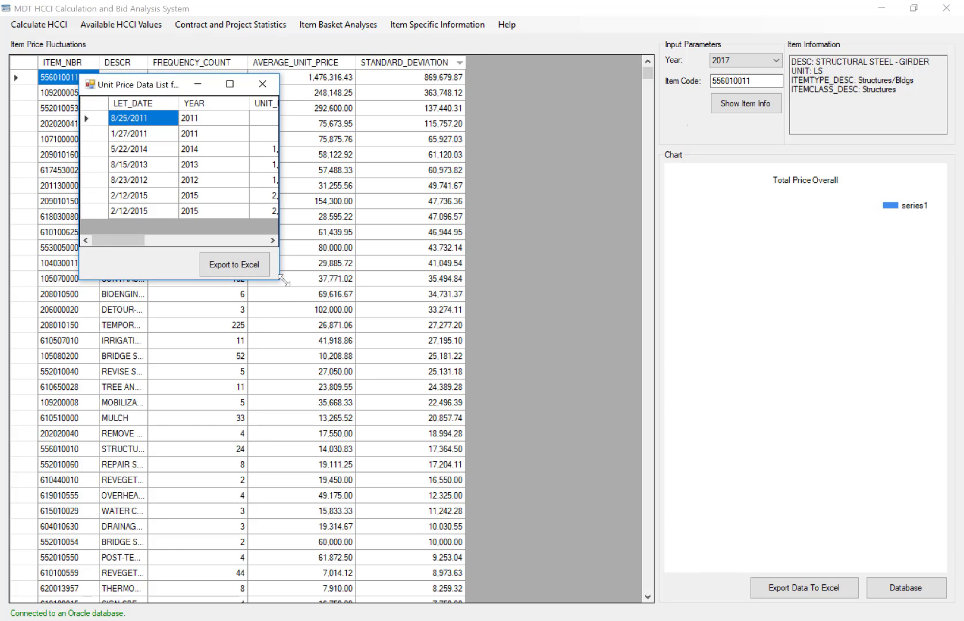
drag(279, 276, 747, 306)
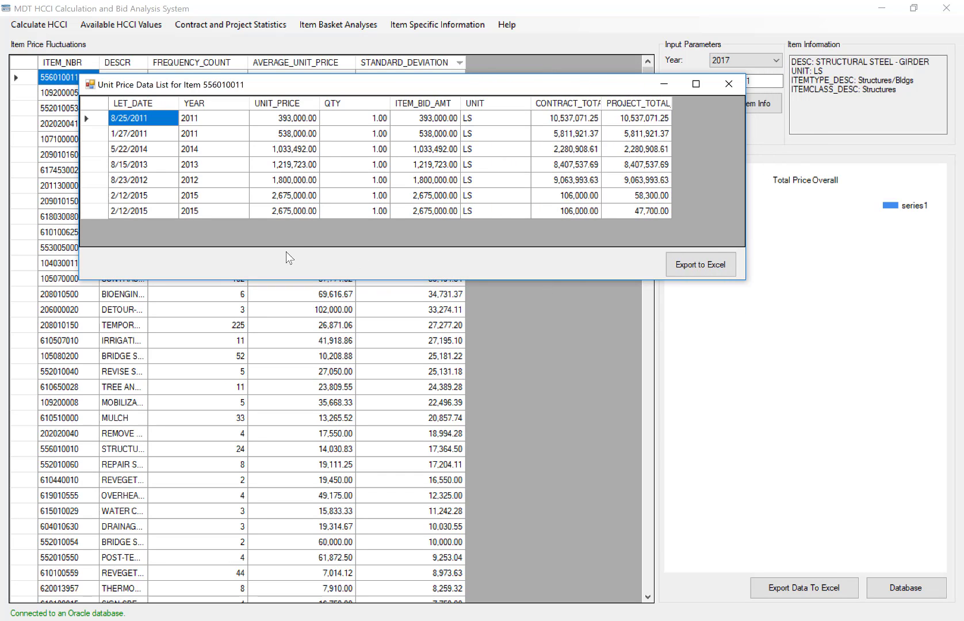
drag(346, 87, 346, 154)
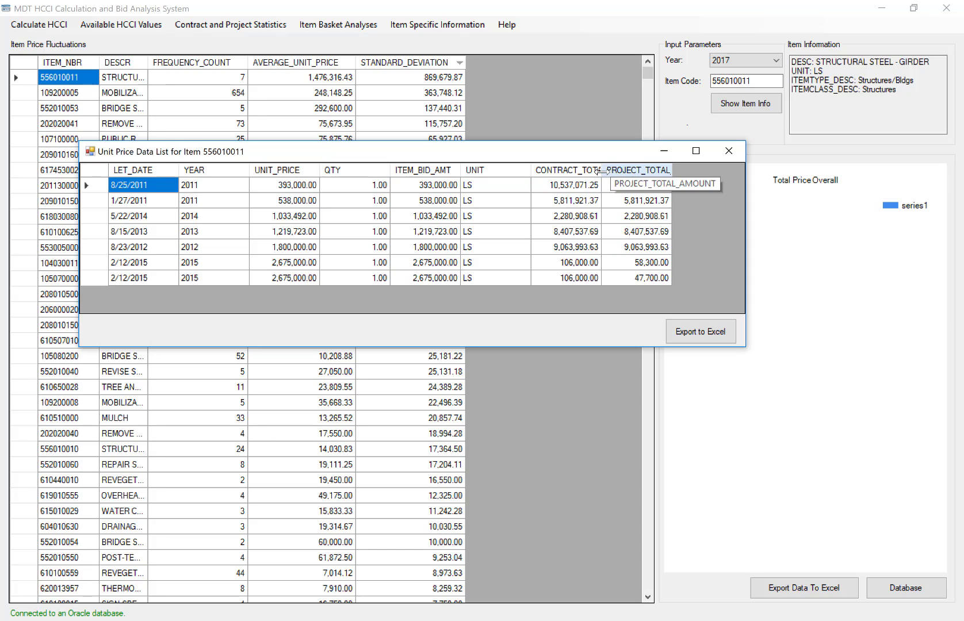
Widen the contract and project total amount columns to show their full headings, and inspect the first and last unit prices.
drag(601, 170, 643, 170)
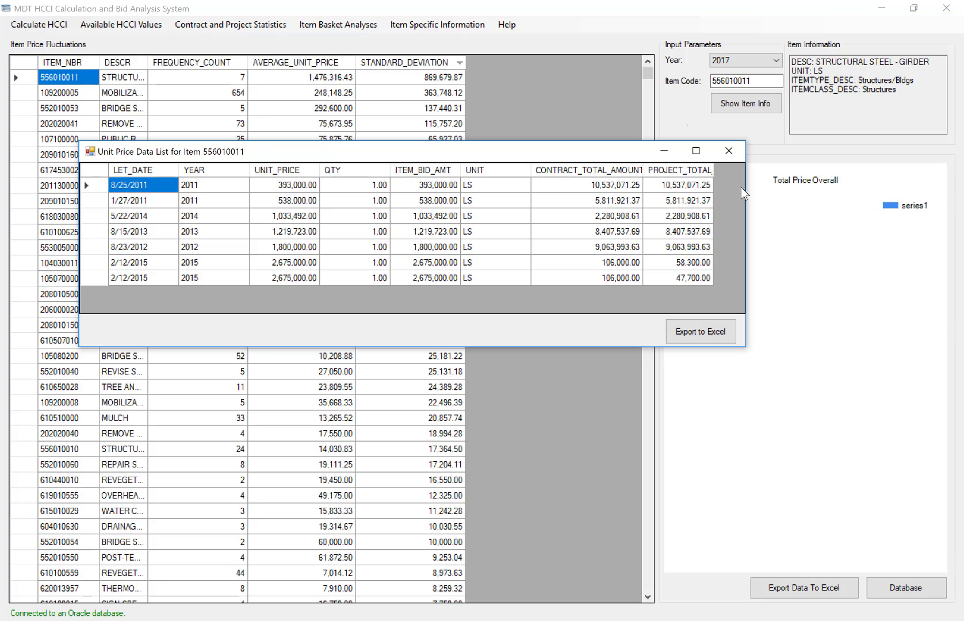
drag(746, 188, 815, 178)
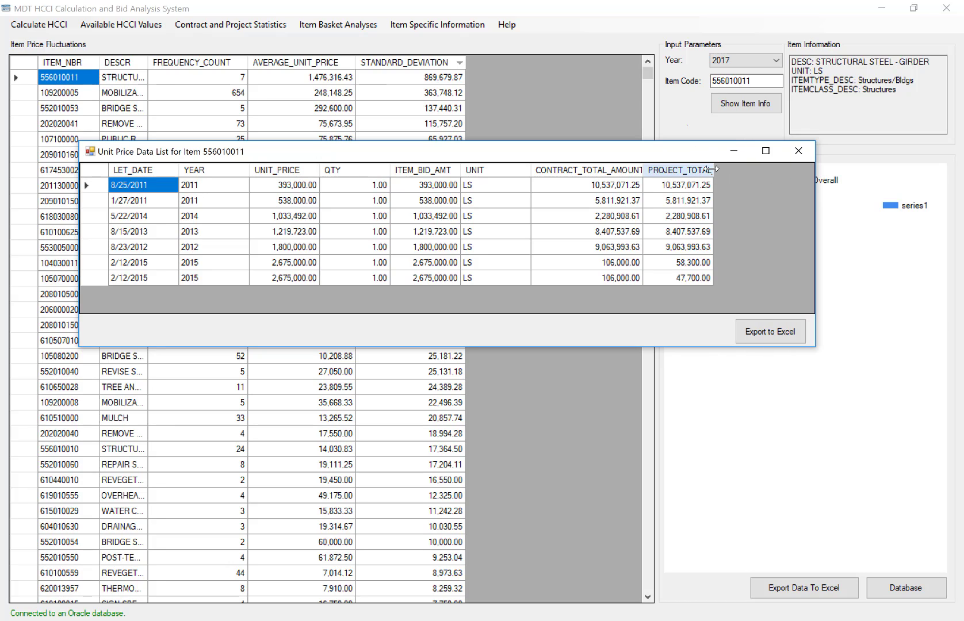
double_click(715, 169)
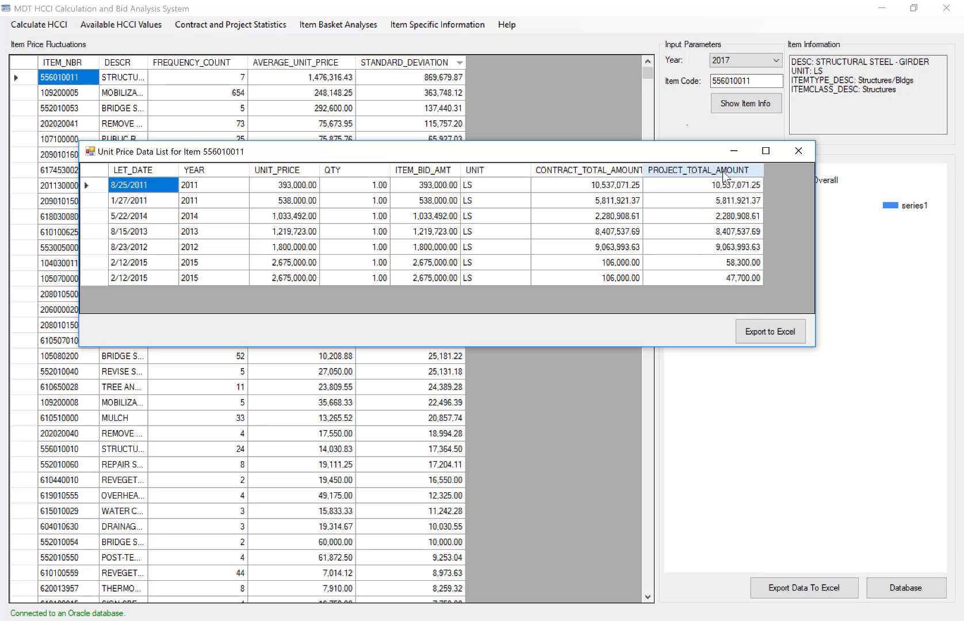
double_click(644, 170)
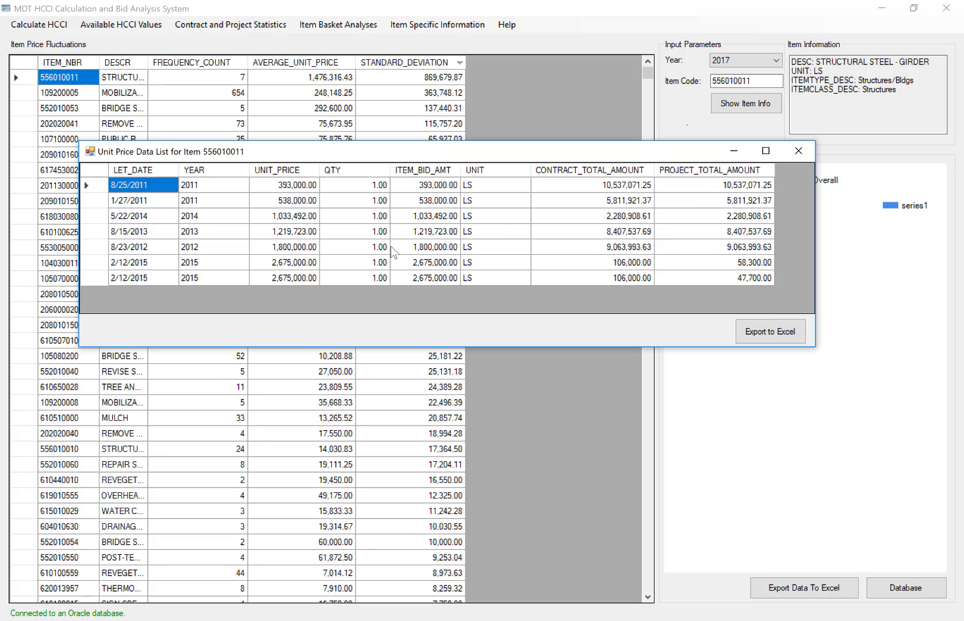
click(283, 185)
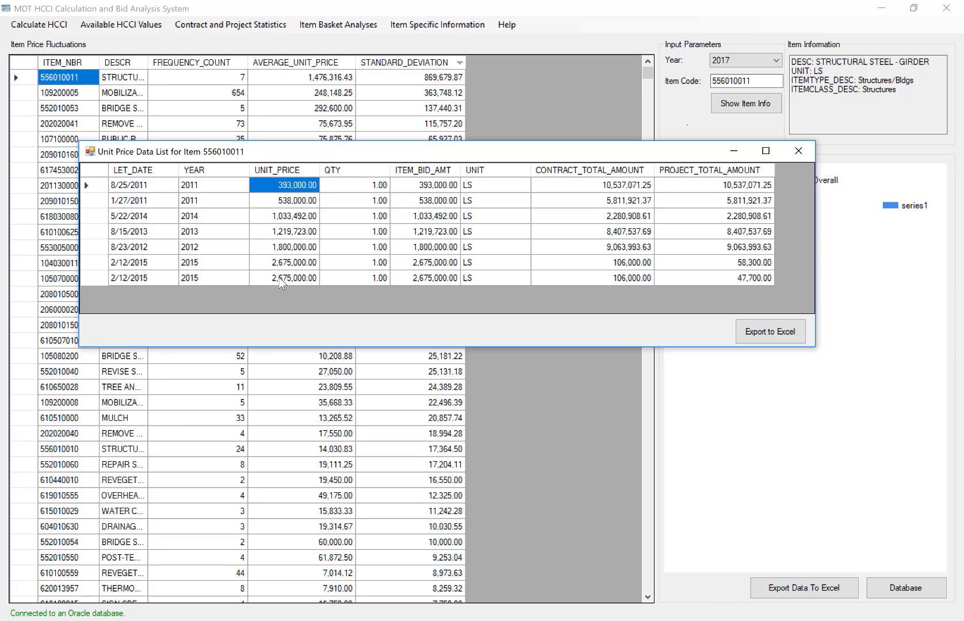
click(298, 278)
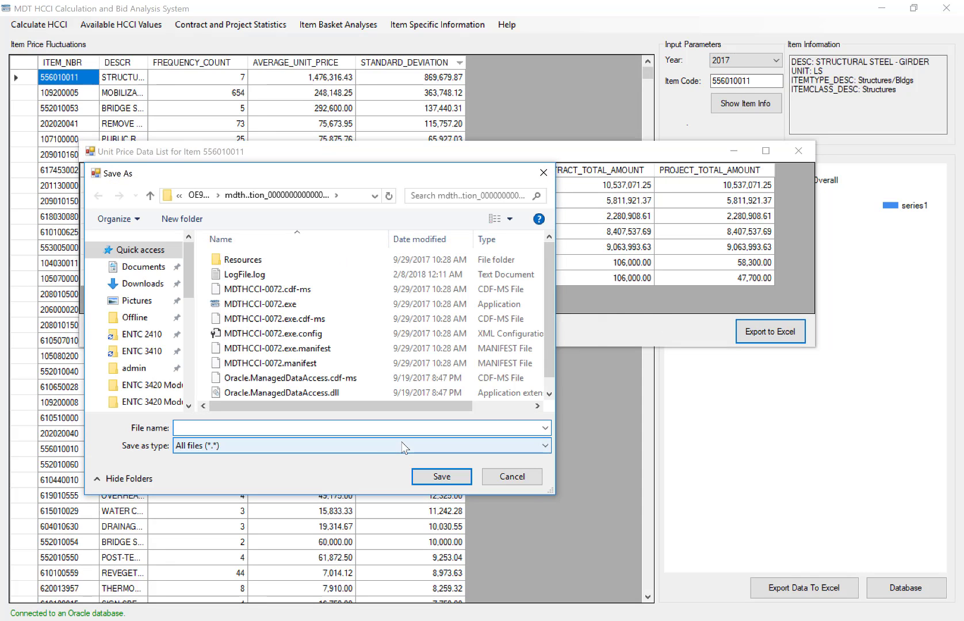
Set the price list export's file type to Excel files (*.xlsx), cancel the export and close the price list.
click(362, 446)
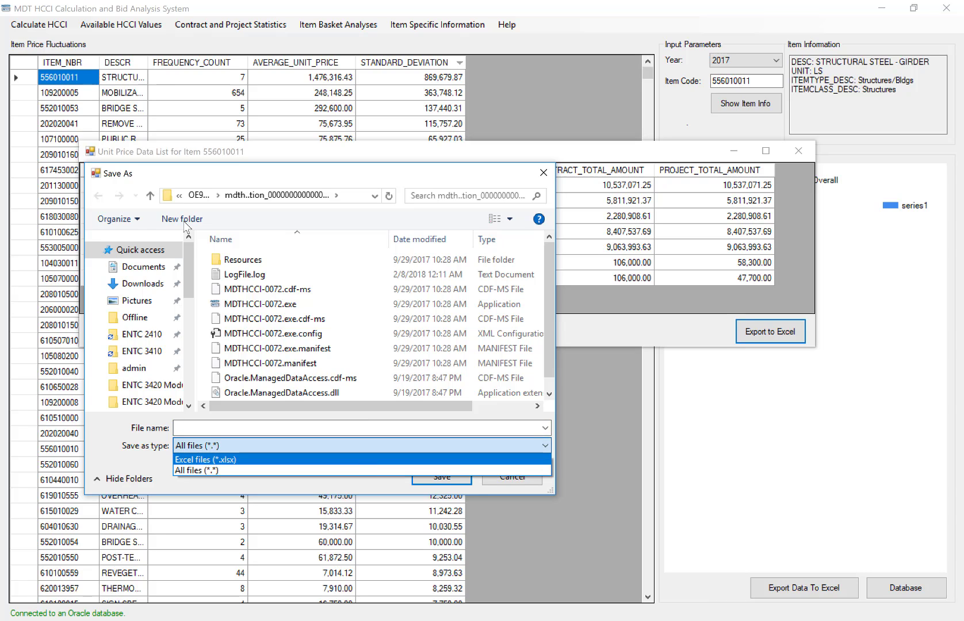
click(368, 462)
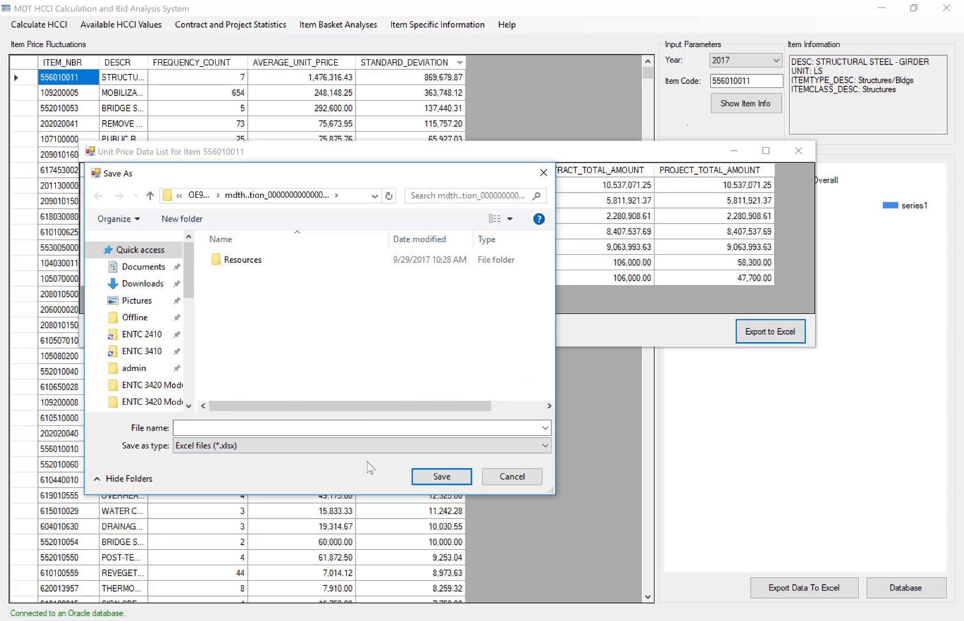
click(510, 481)
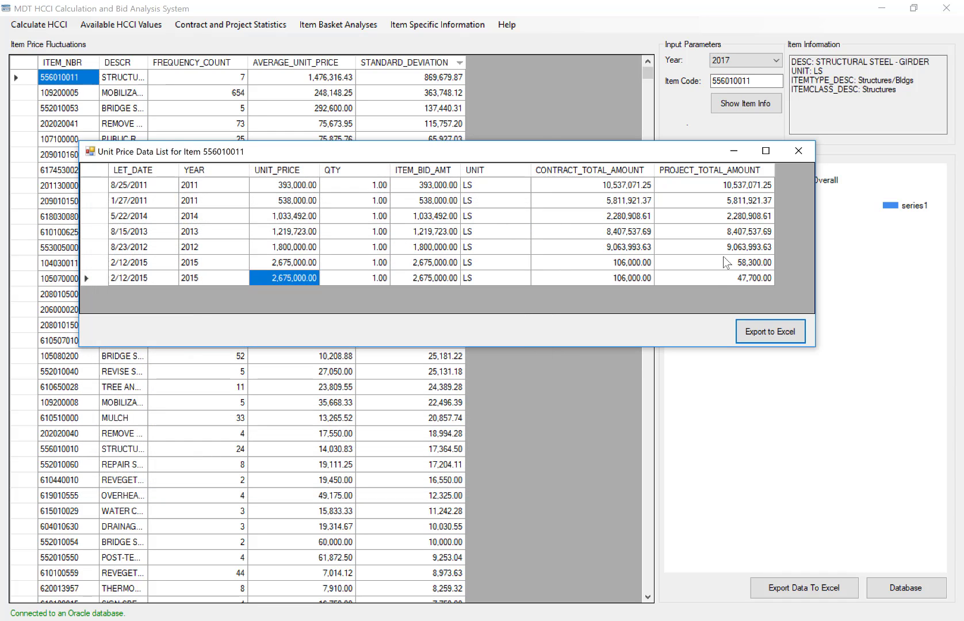
click(800, 150)
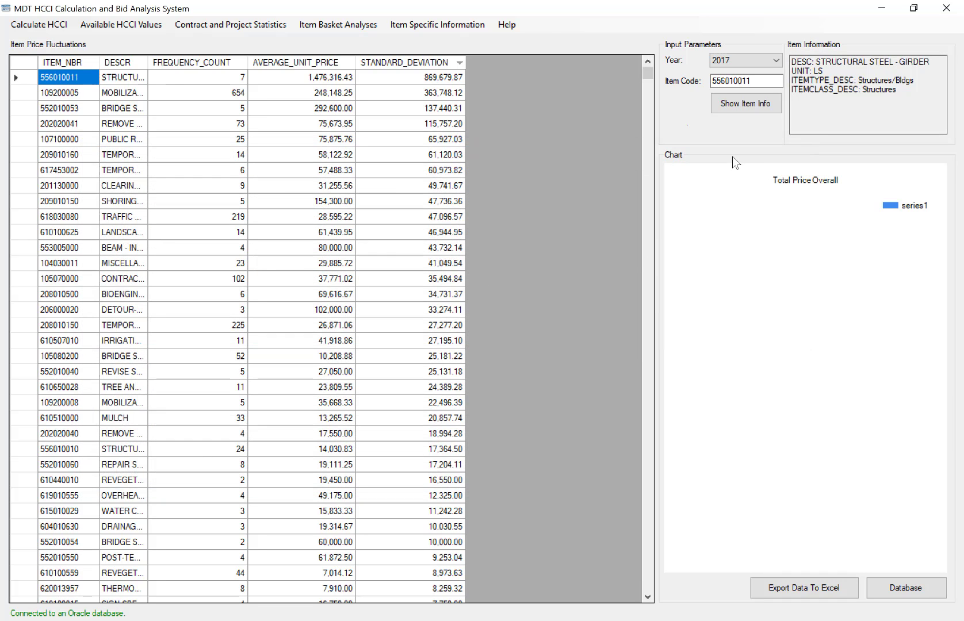
Run the total price overall analysis and show the item information for item 401020045.
click(393, 25)
click(754, 110)
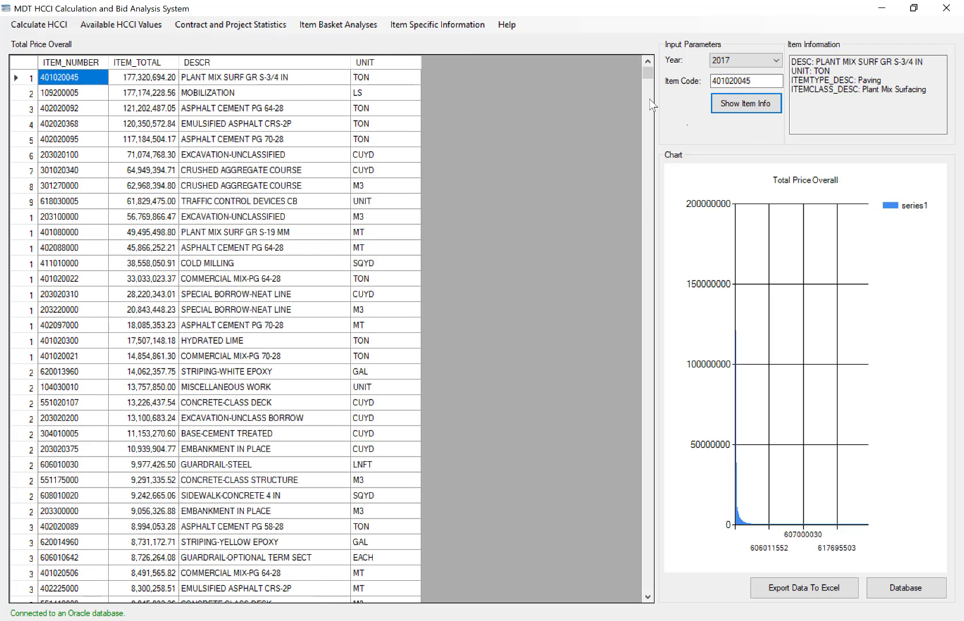
Open the unit price list for item 401020045 and enlarge its window to show more rows and columns.
click(338, 25)
mouse_move(423, 26)
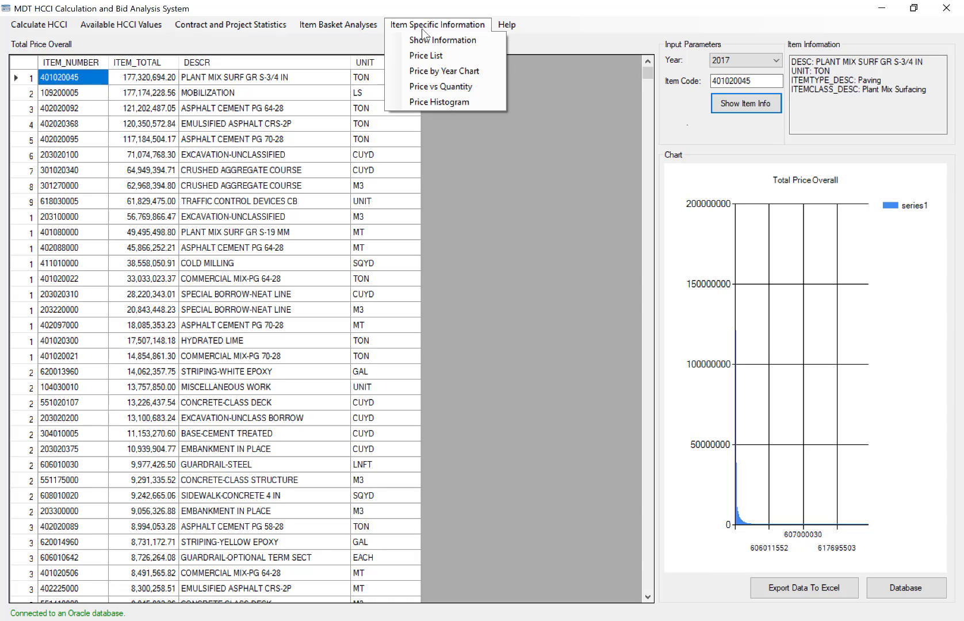
click(422, 25)
click(431, 25)
click(752, 79)
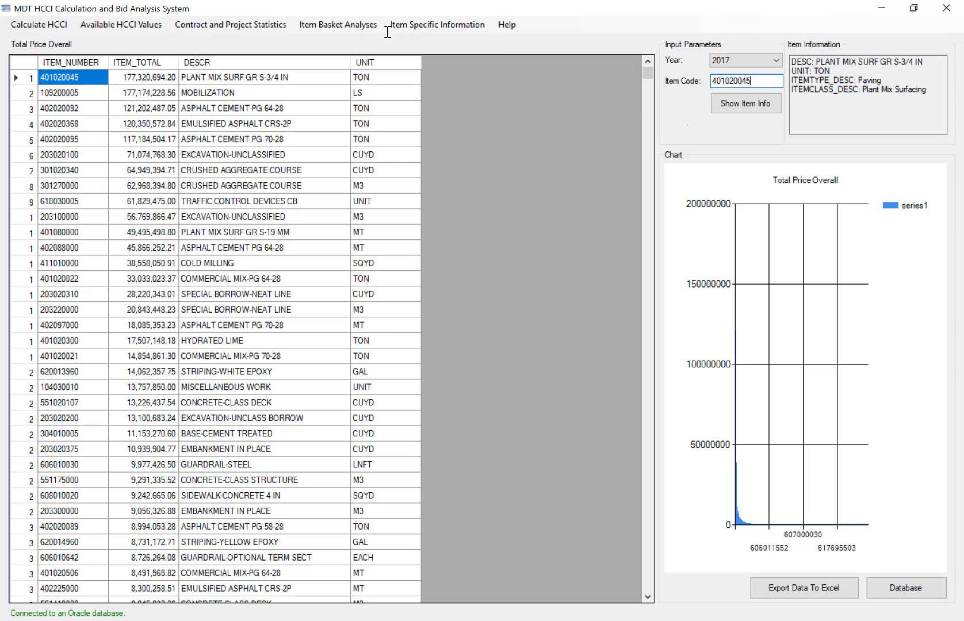
double_click(728, 79)
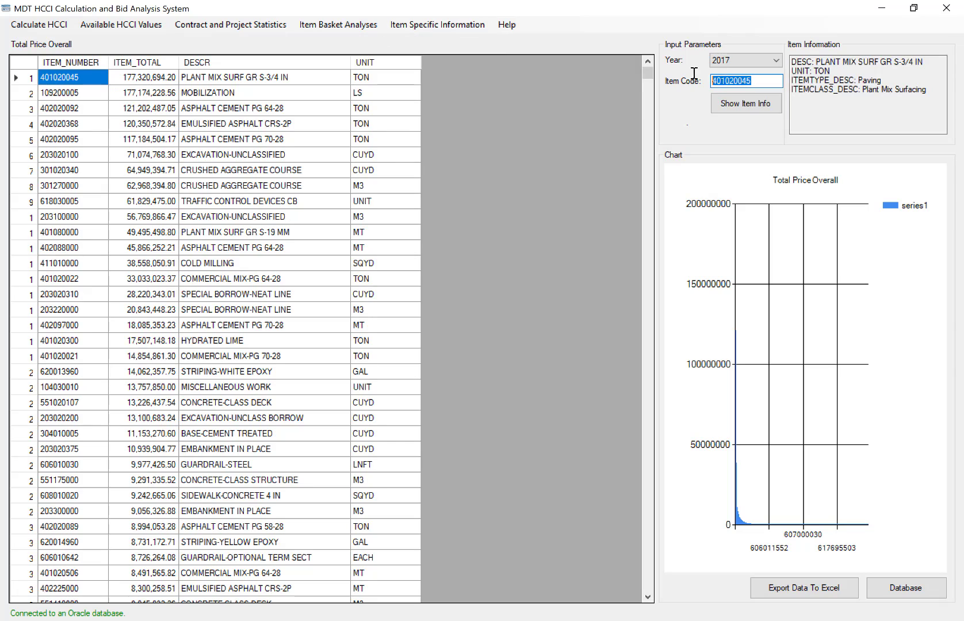
click(430, 27)
click(430, 53)
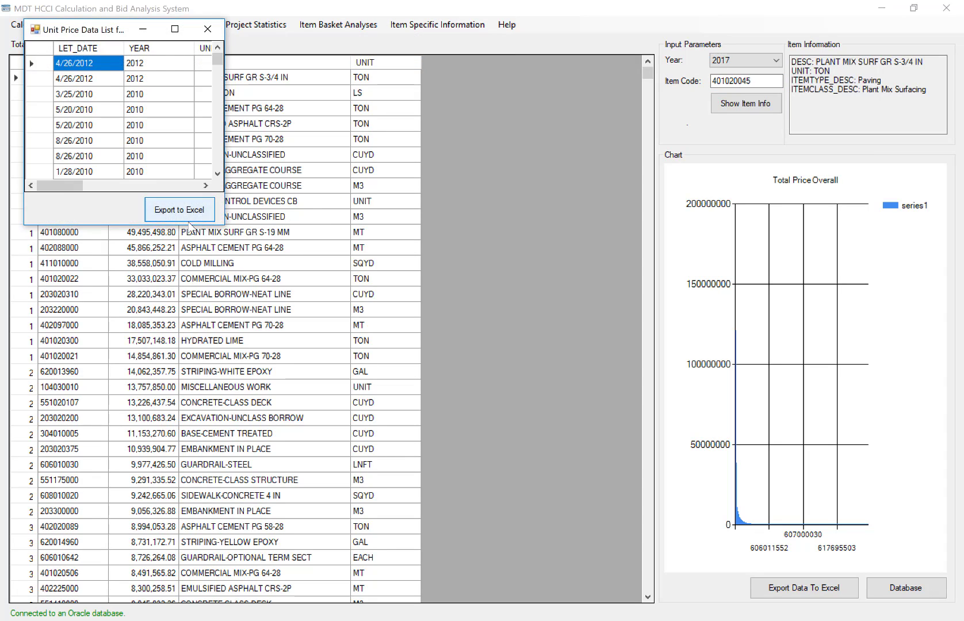
drag(224, 223, 610, 451)
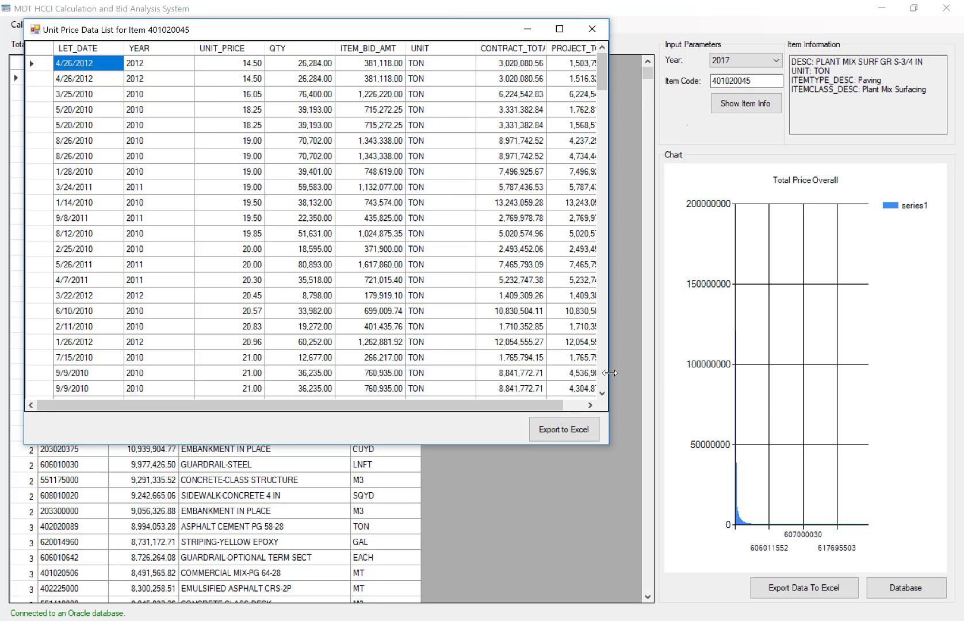
Widen the unit price list window, inspect the first and last unit prices for item 401020045, and close the list.
drag(608, 372, 762, 406)
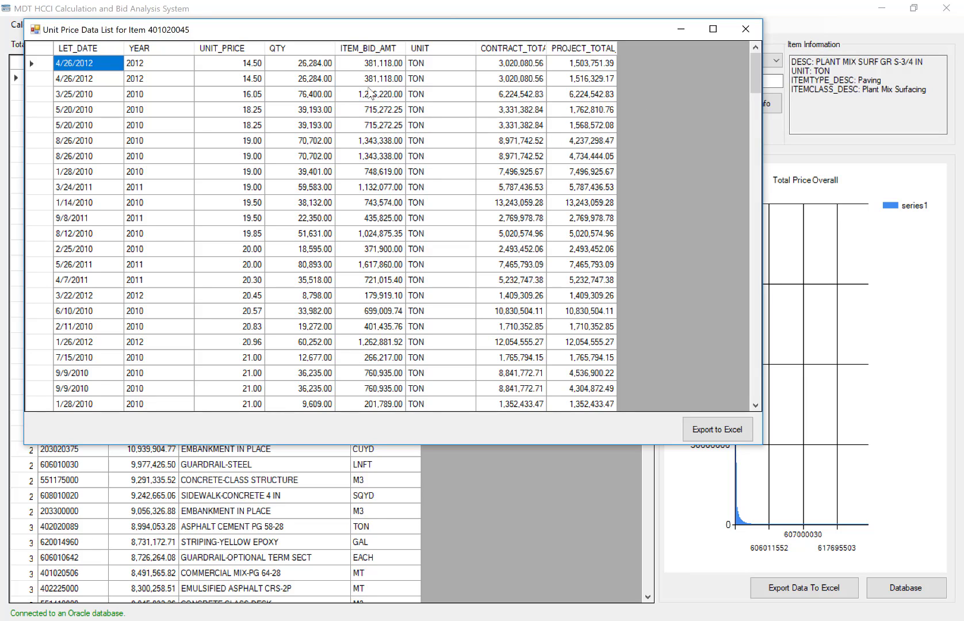
click(241, 68)
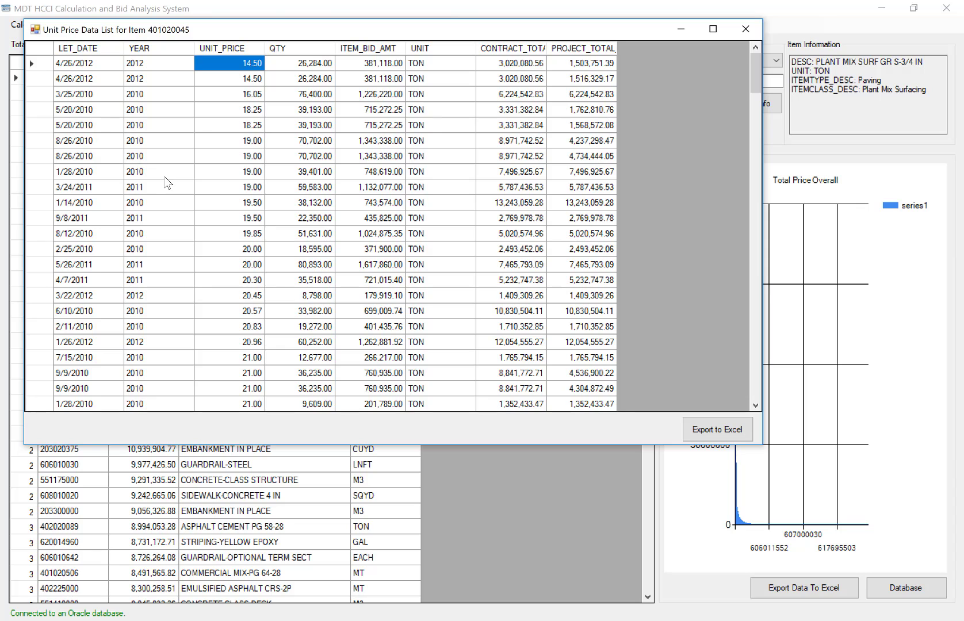
scroll(190, 262, down, 10)
scroll(190, 262, down, 15)
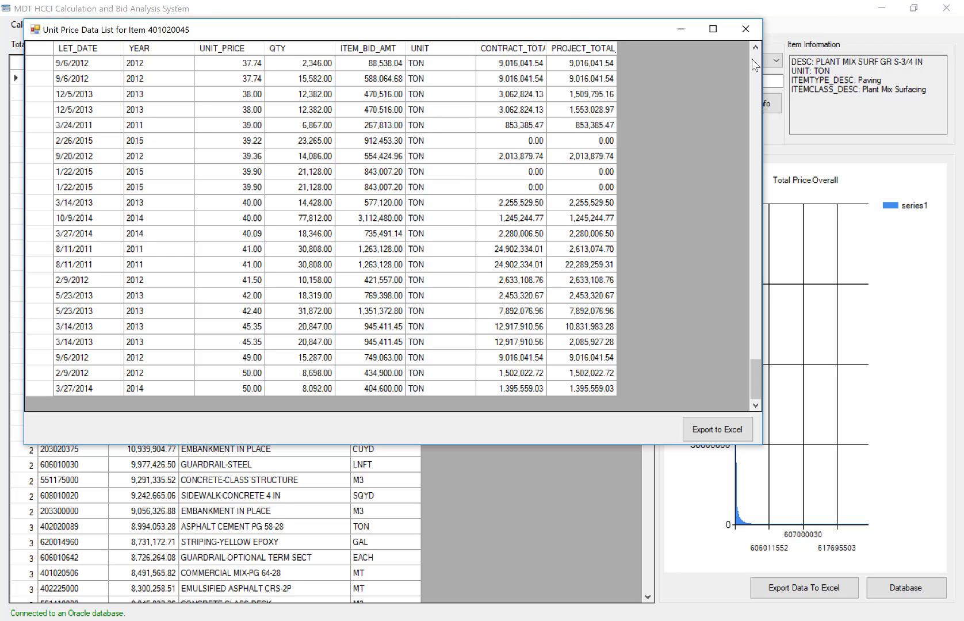
click(746, 29)
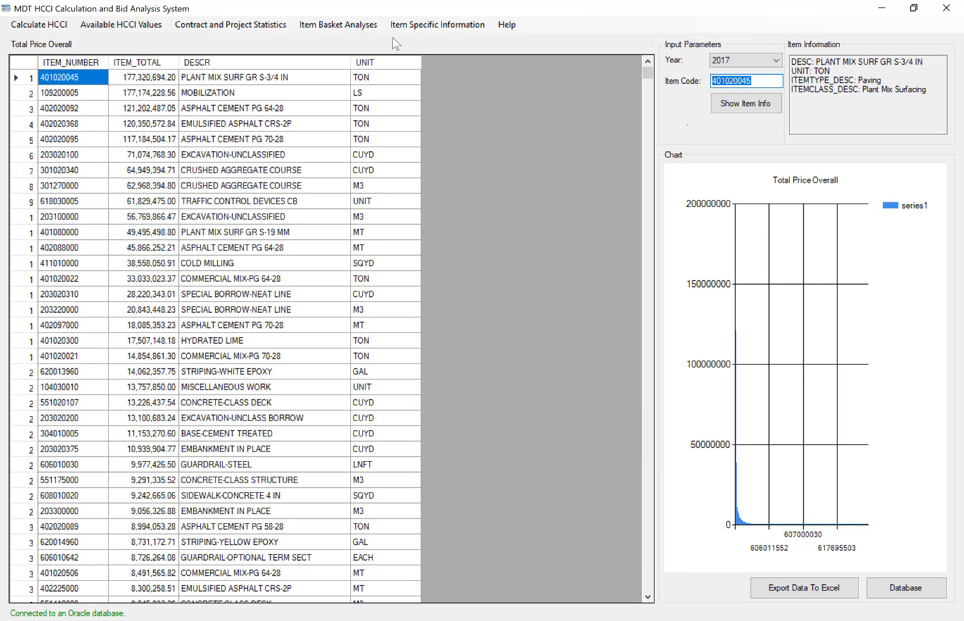
Show the price by year chart for item 401020045, enlarge its window to examine the price fluctuation, and return to the main window.
click(438, 25)
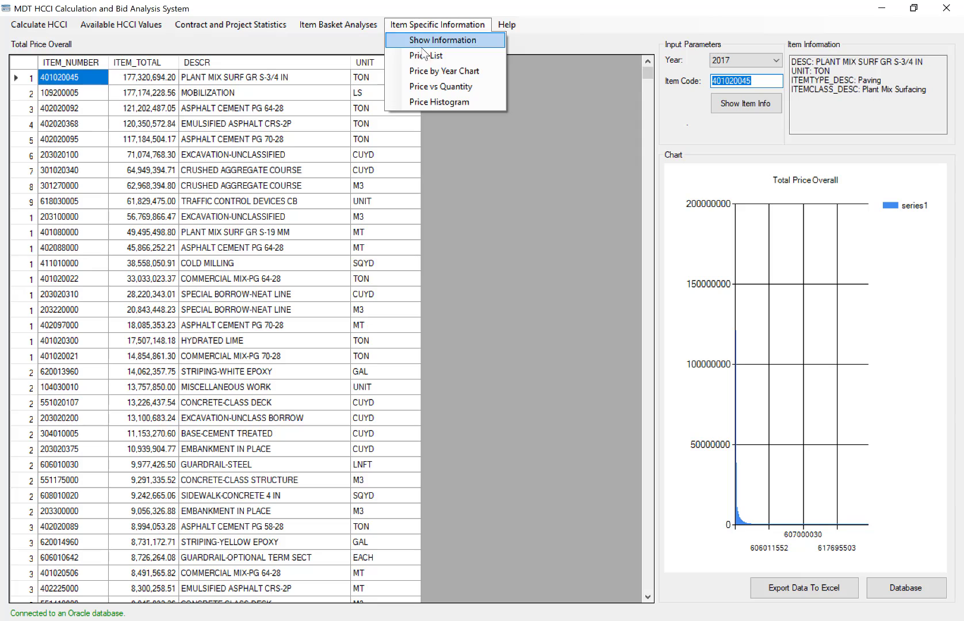
click(492, 72)
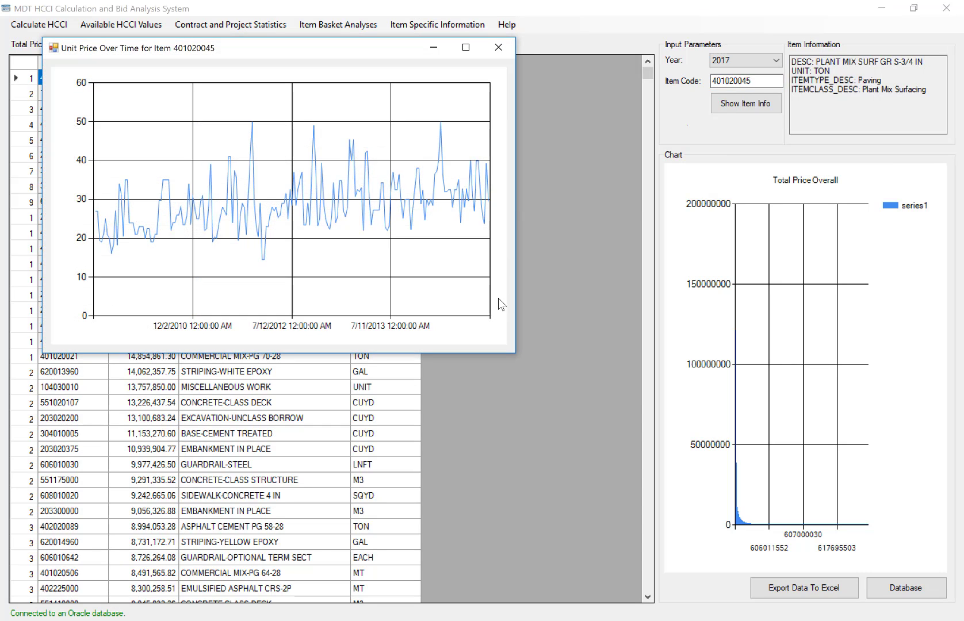
drag(516, 353, 805, 527)
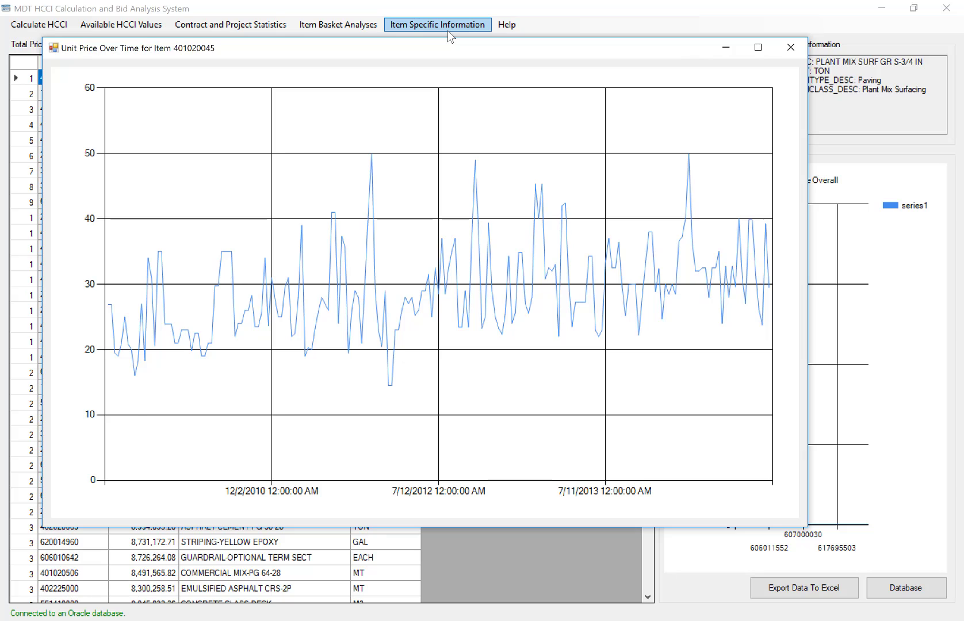
click(223, 4)
Show the price vs quantity chart for item 401020045, enlarge its window to examine it, and return to the main window.
click(438, 25)
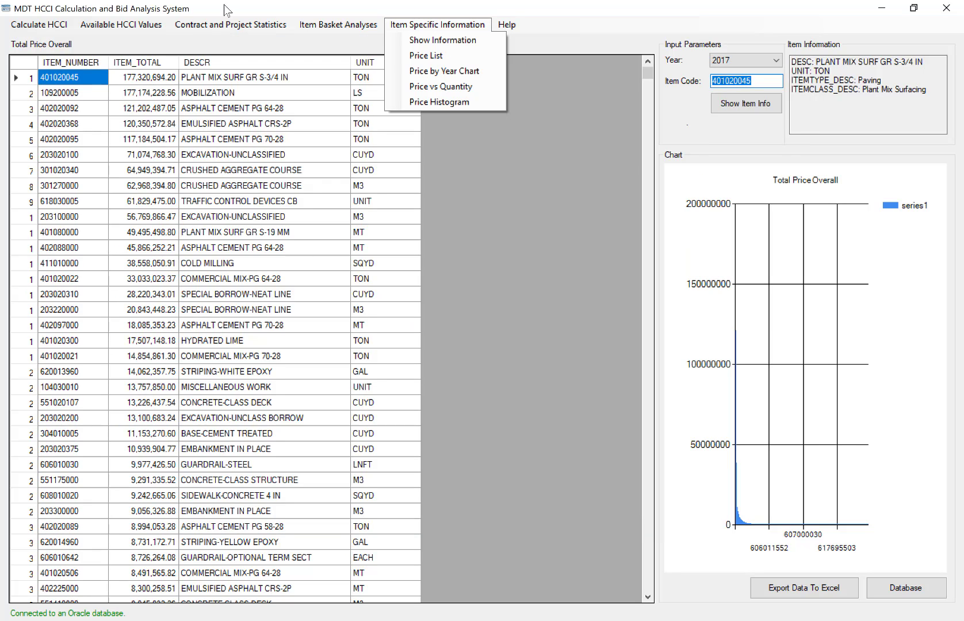
click(485, 84)
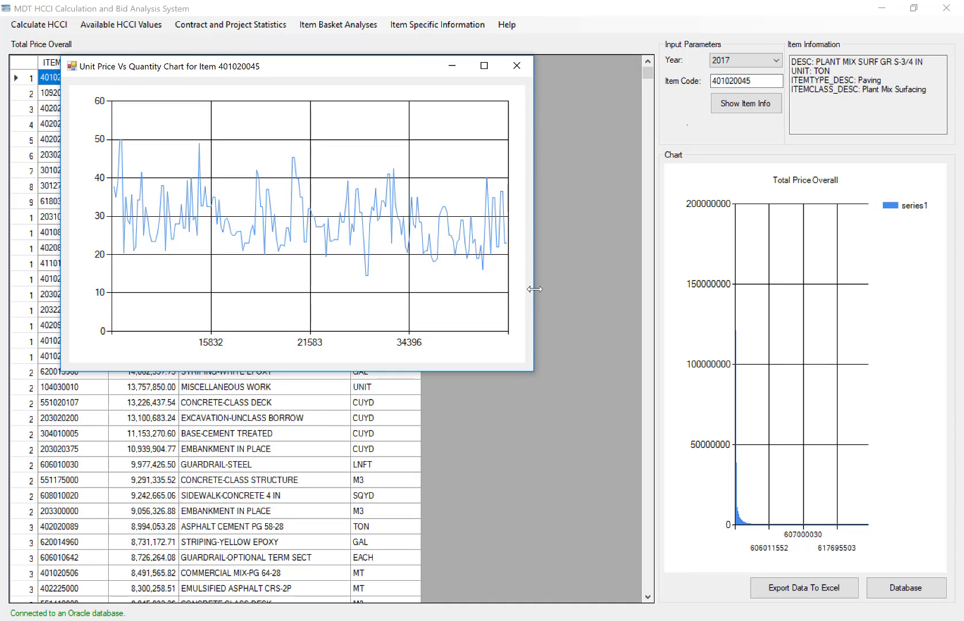
drag(534, 289, 863, 542)
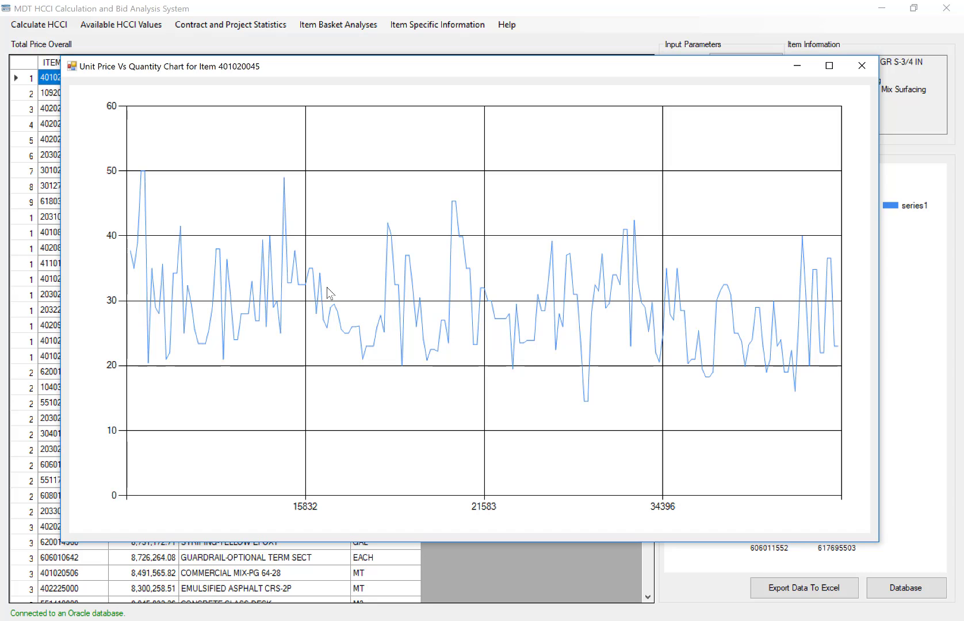
click(434, 27)
Show the price histogram for item 401020045, and arrange and enlarge its frequency table and chart windows to examine the price ranges.
click(433, 27)
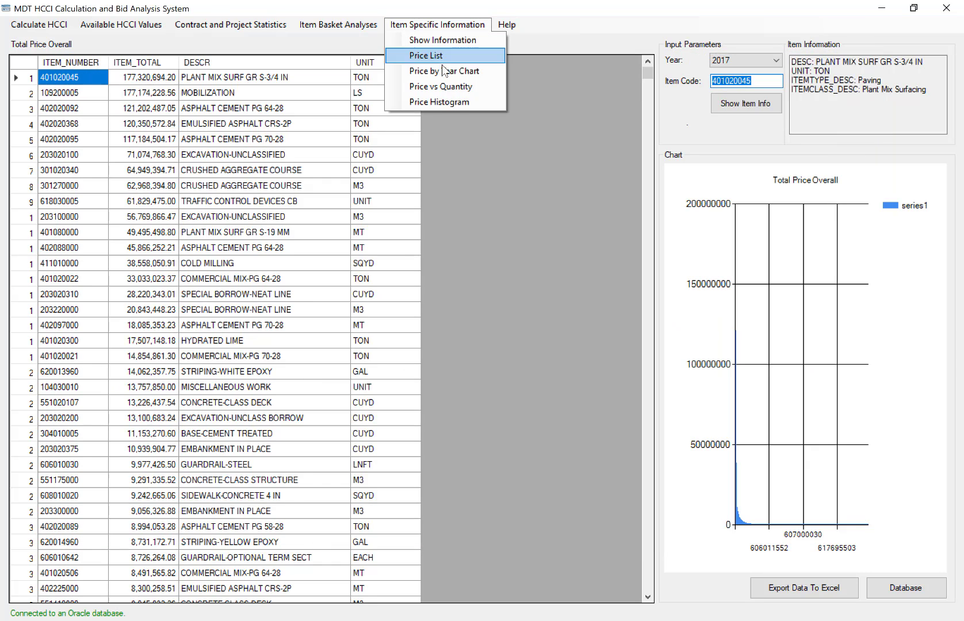
click(453, 100)
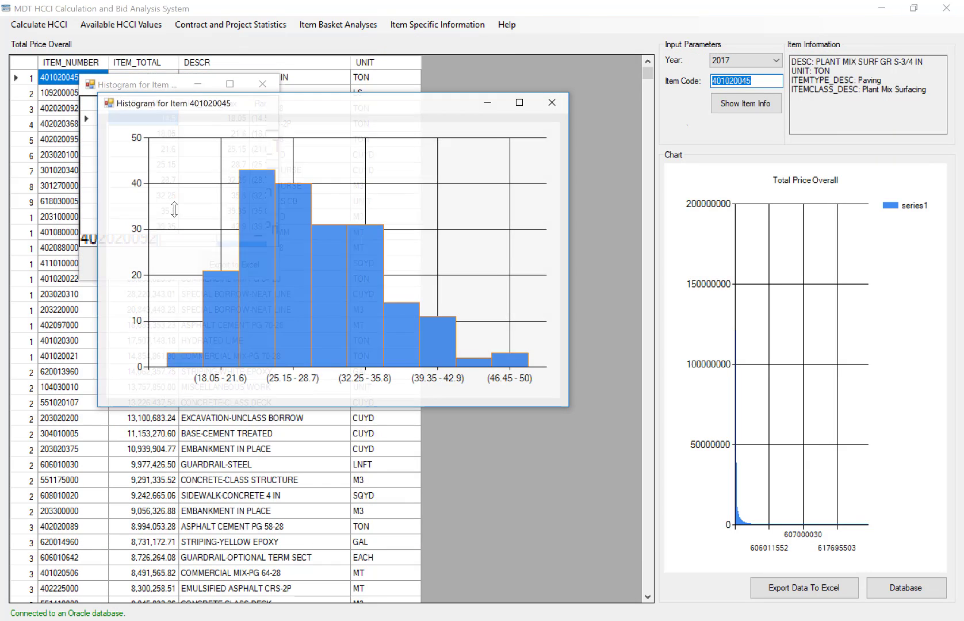
drag(400, 109, 649, 93)
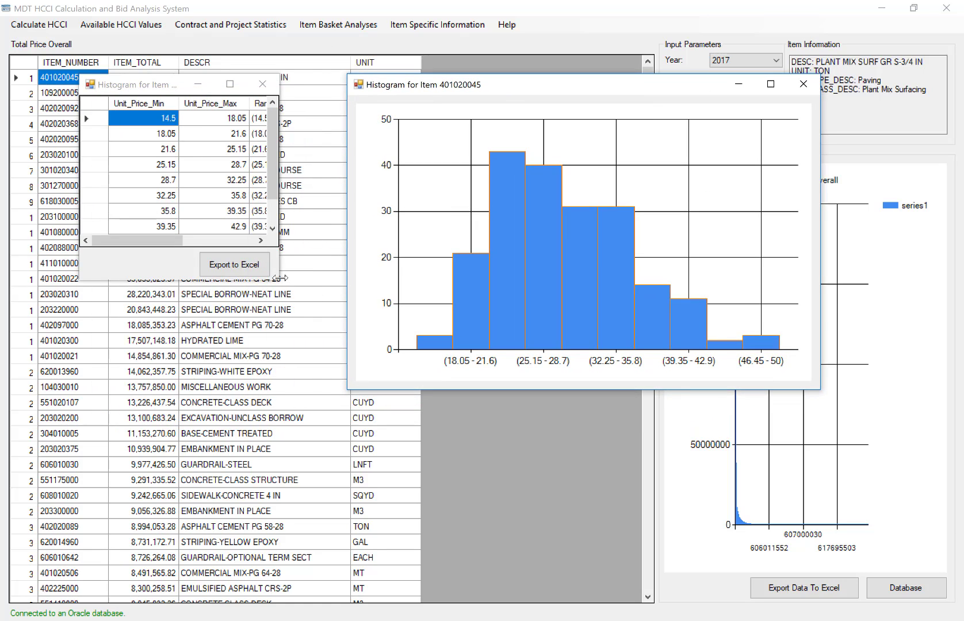
drag(280, 278, 450, 406)
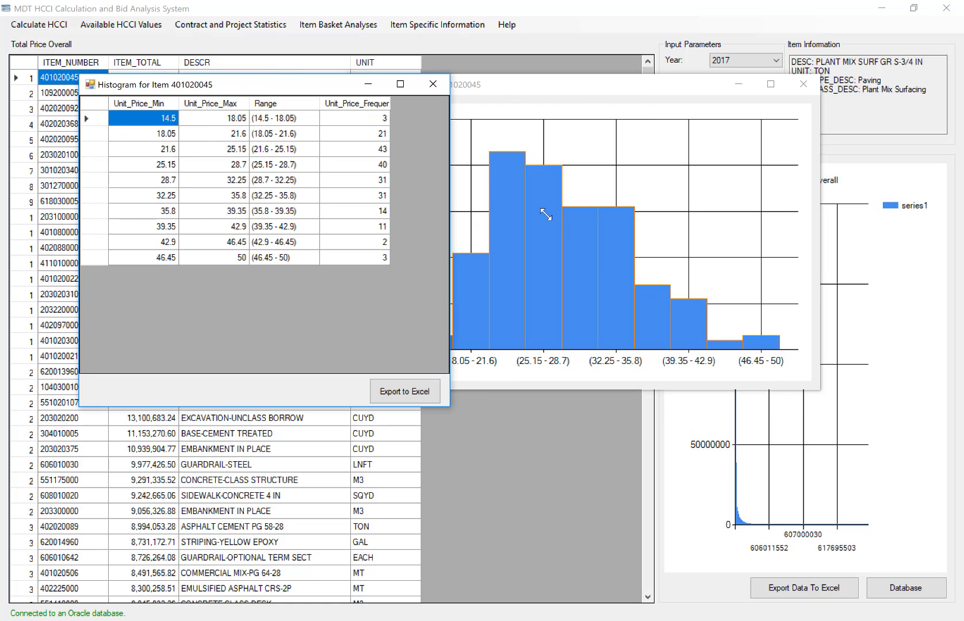
drag(600, 89, 499, 105)
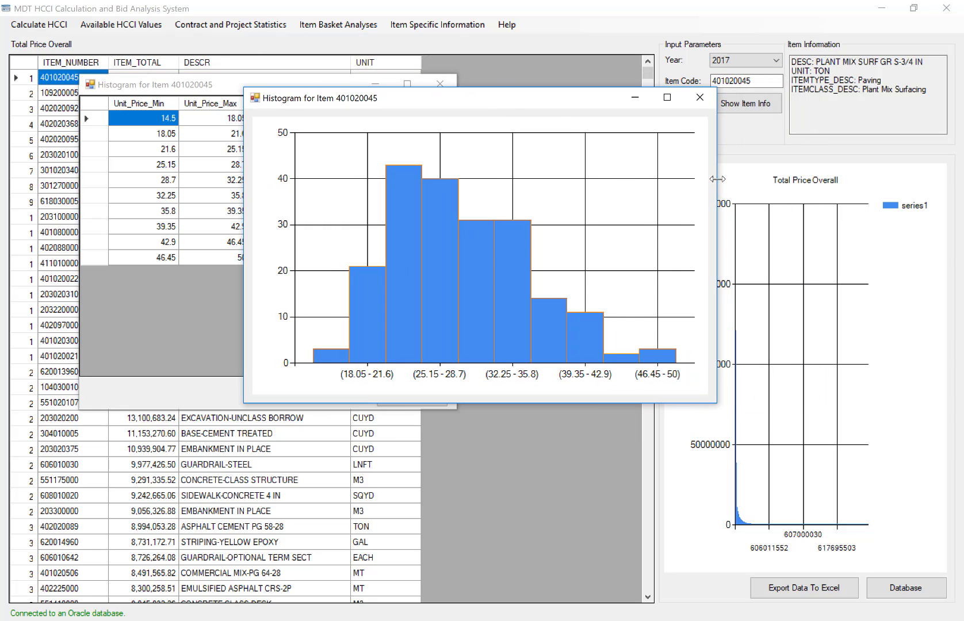
drag(718, 179, 859, 179)
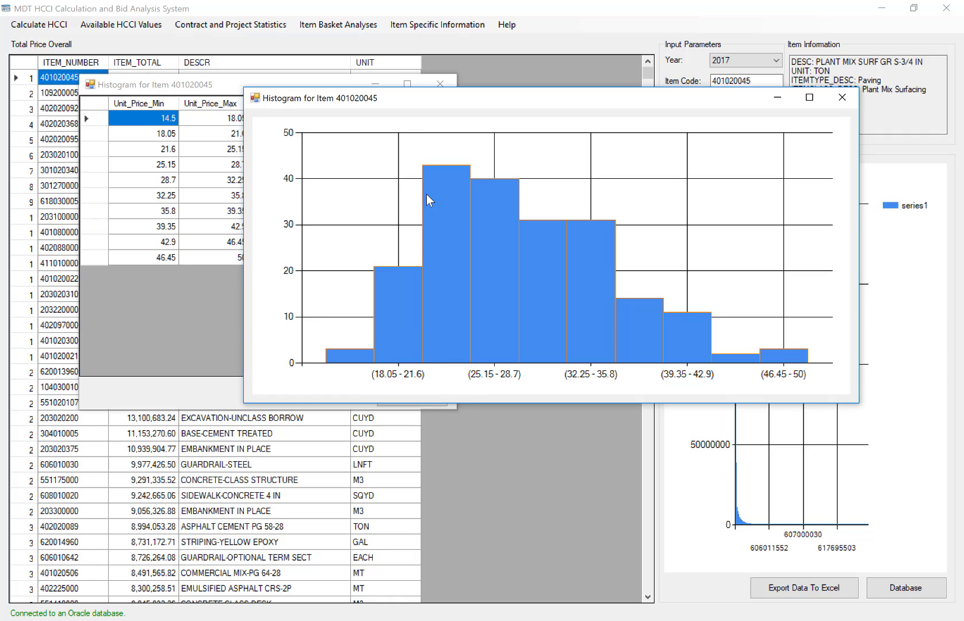
Start exporting the histogram table to Excel, set the file type to Excel files (*.xlsx), and cancel the export.
click(205, 290)
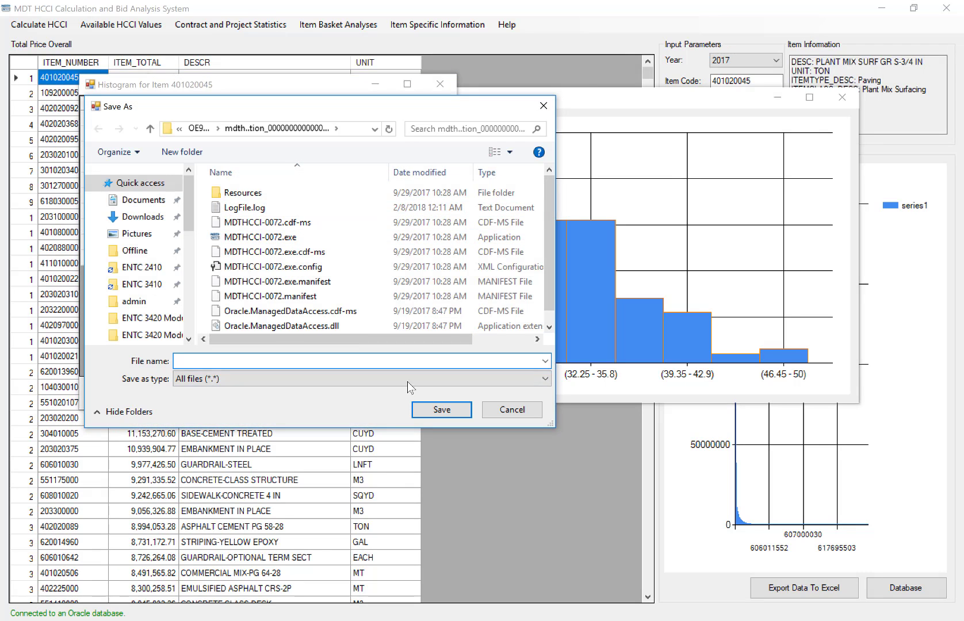
click(407, 382)
click(398, 393)
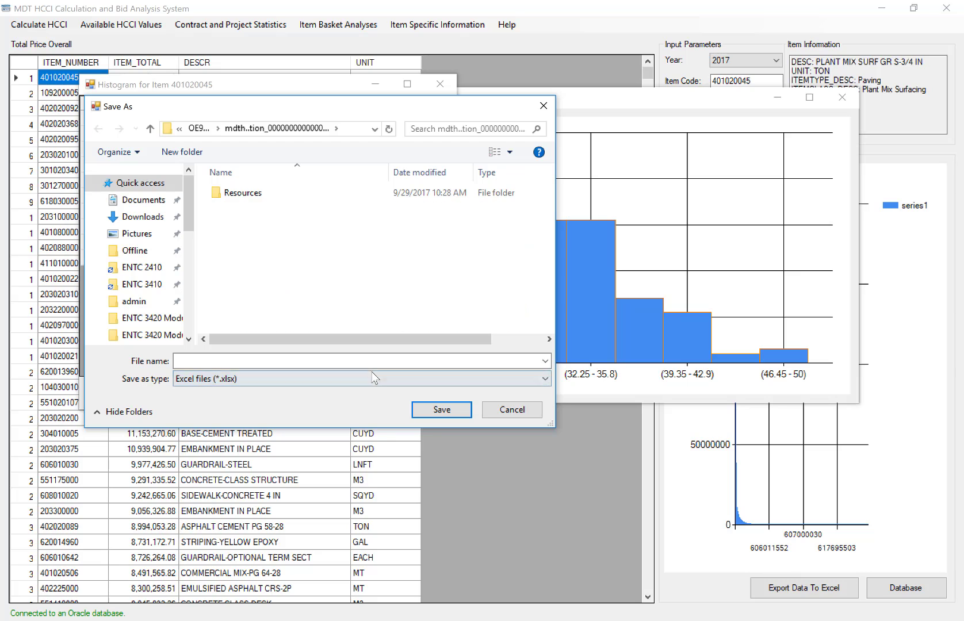
click(366, 360)
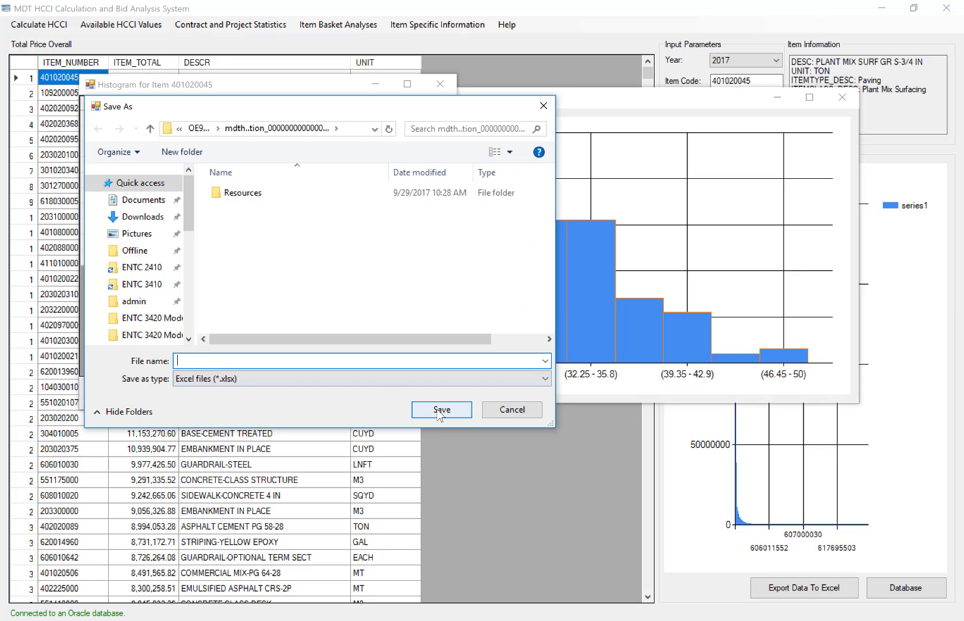
click(502, 419)
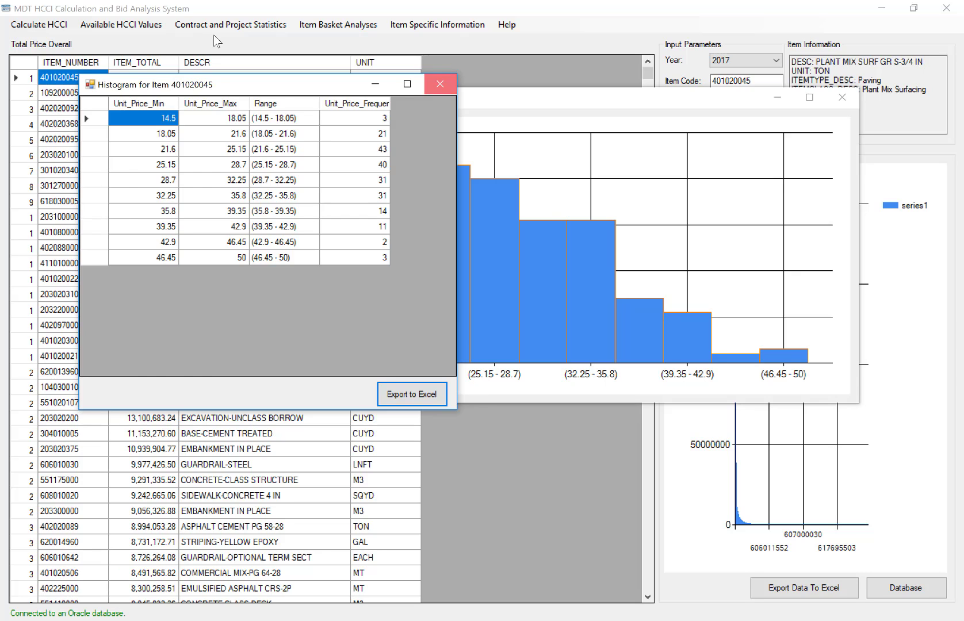
Close the histogram table and histogram chart windows for item 401020045.
click(440, 84)
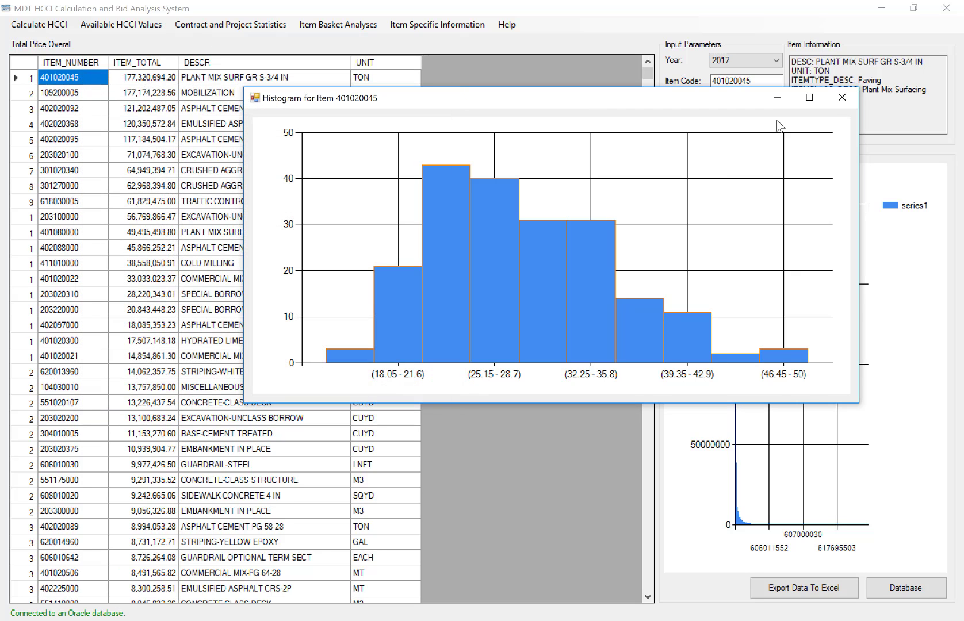
click(839, 101)
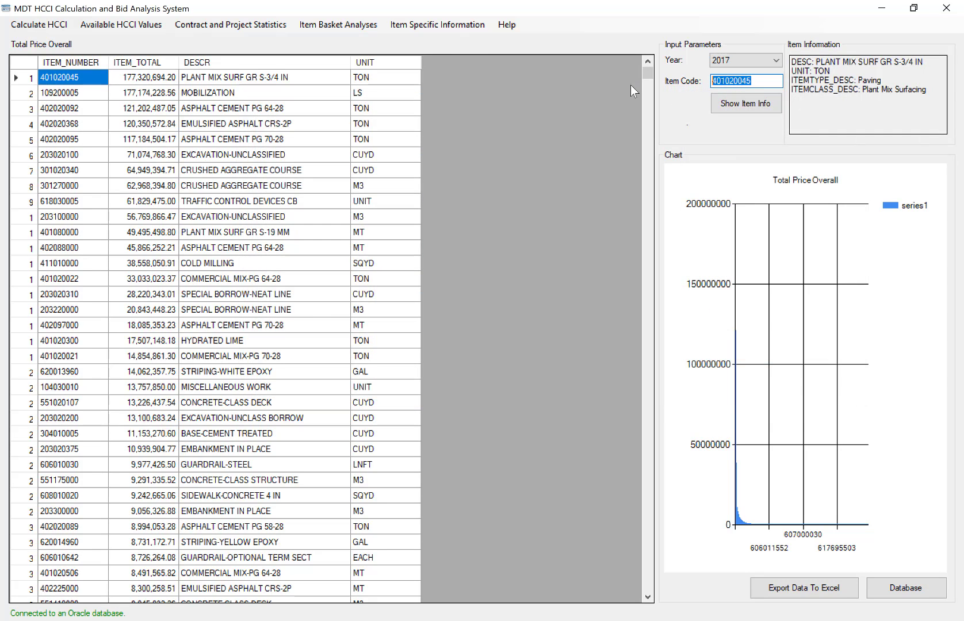
click(402, 28)
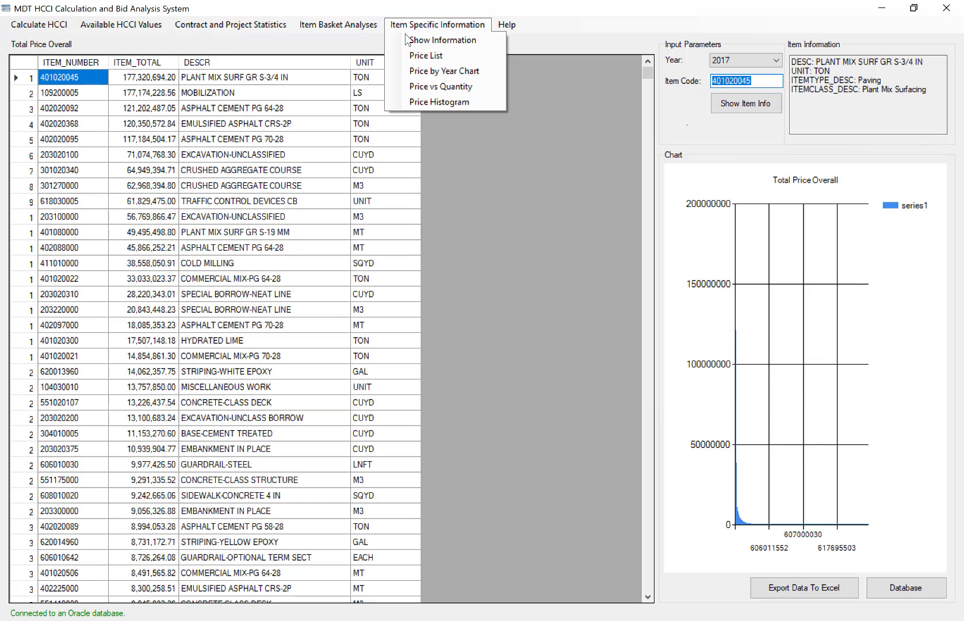
click(562, 70)
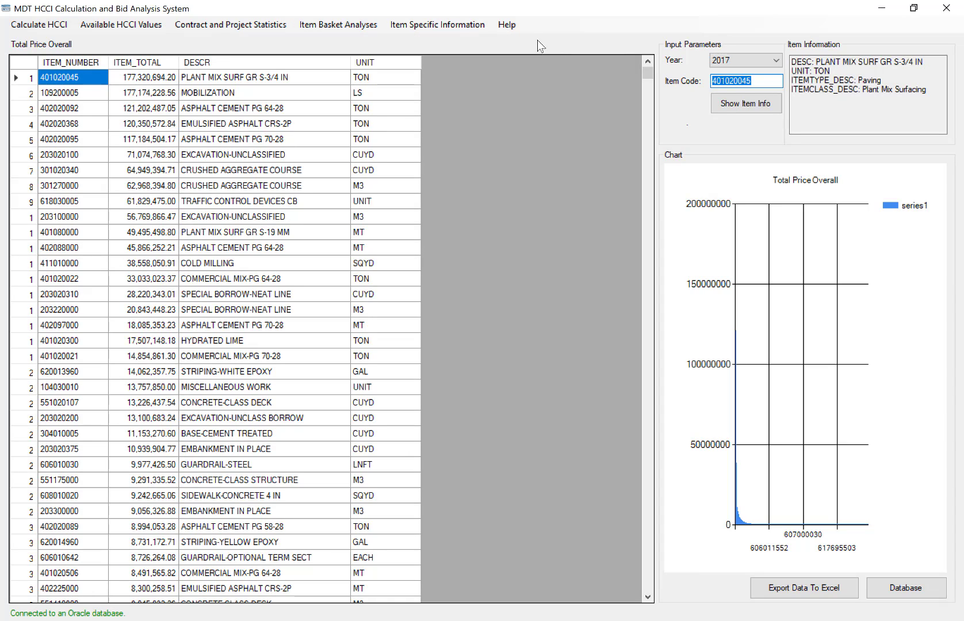
Request the program's manual, and view the About information with its version and usage terms before closing it.
click(499, 26)
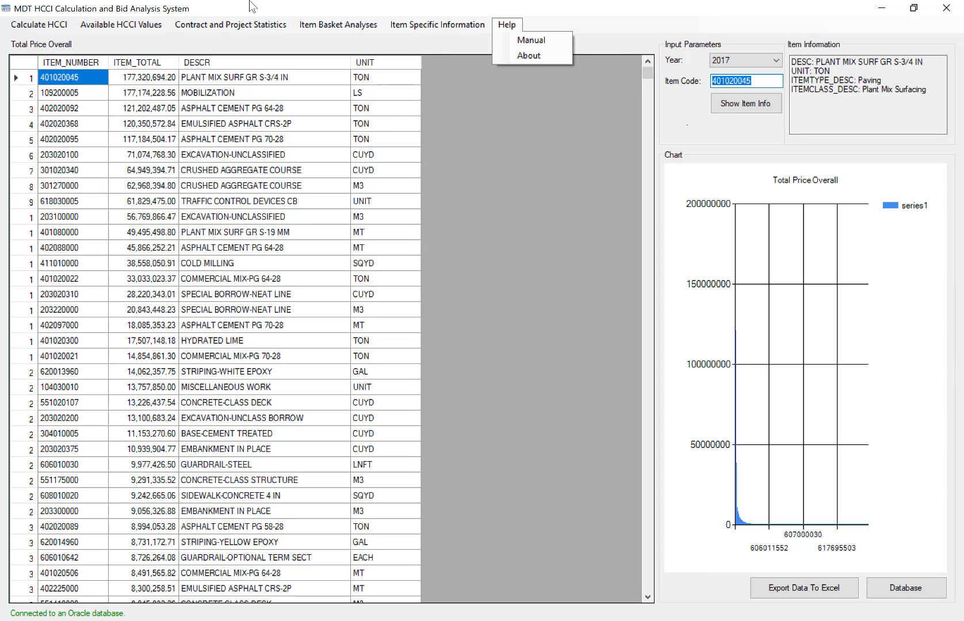
click(506, 41)
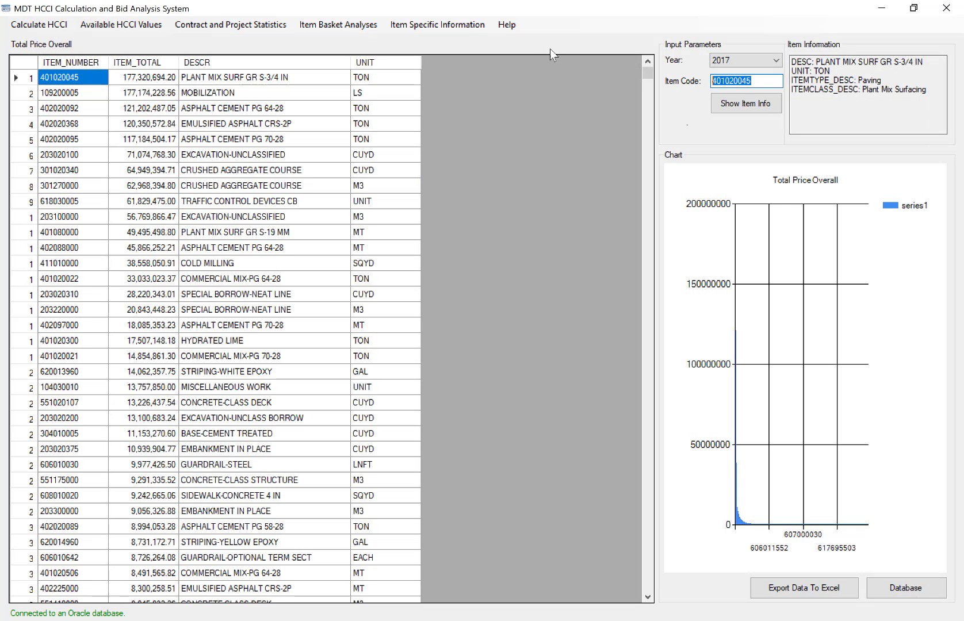
click(507, 24)
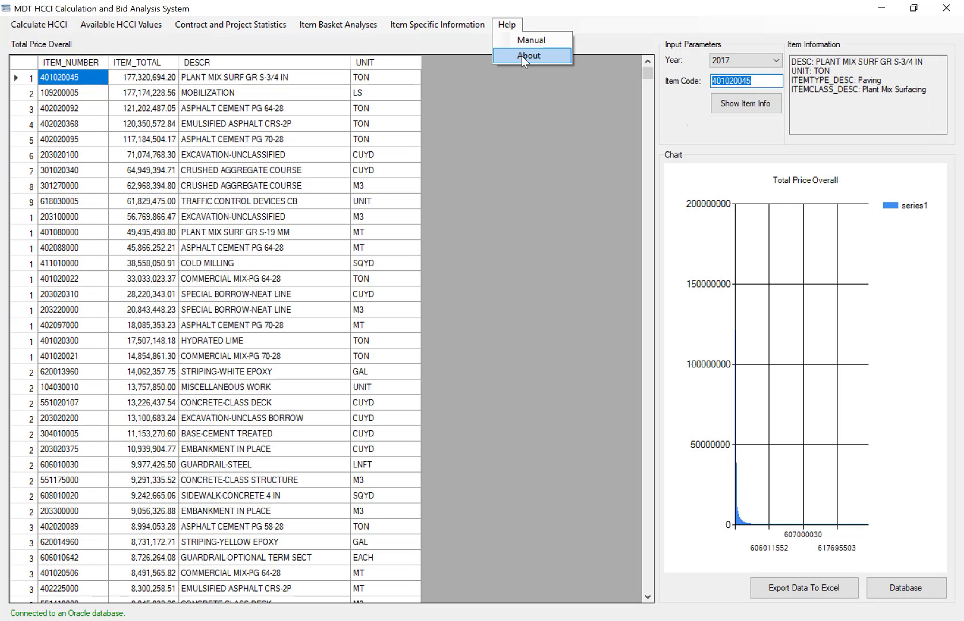
click(521, 56)
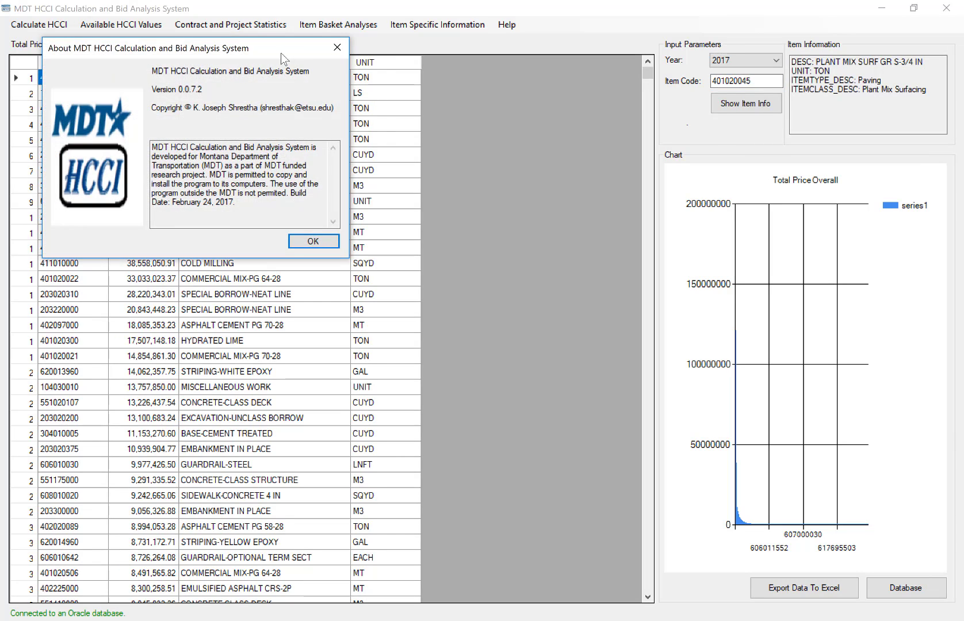
drag(281, 49, 566, 125)
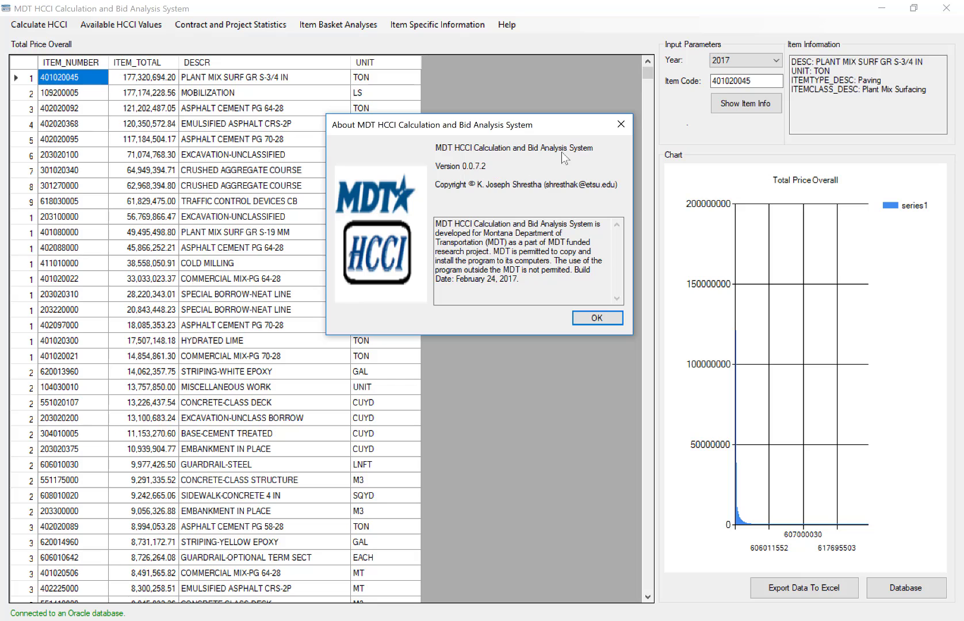
click(617, 131)
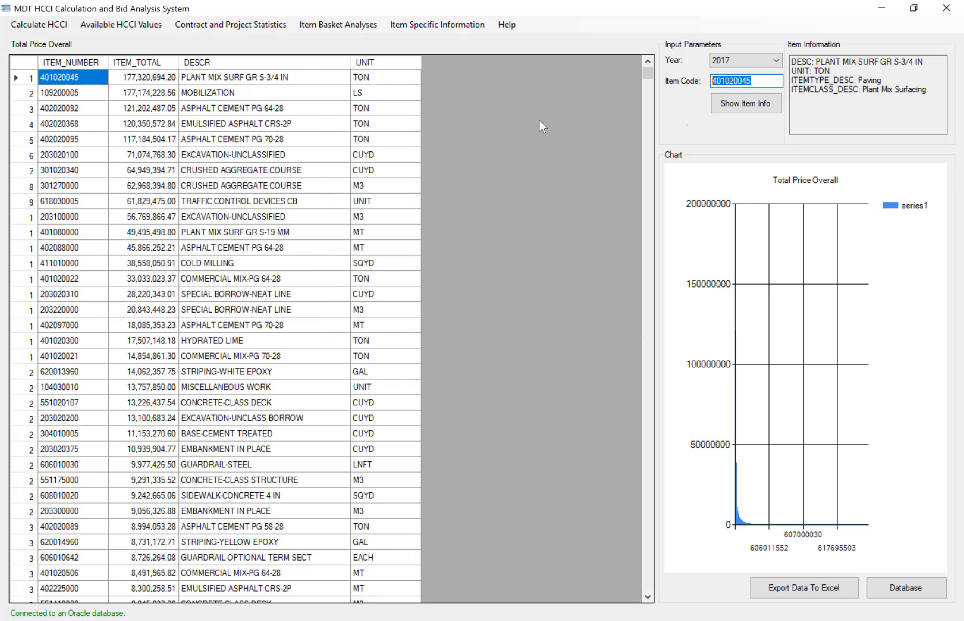